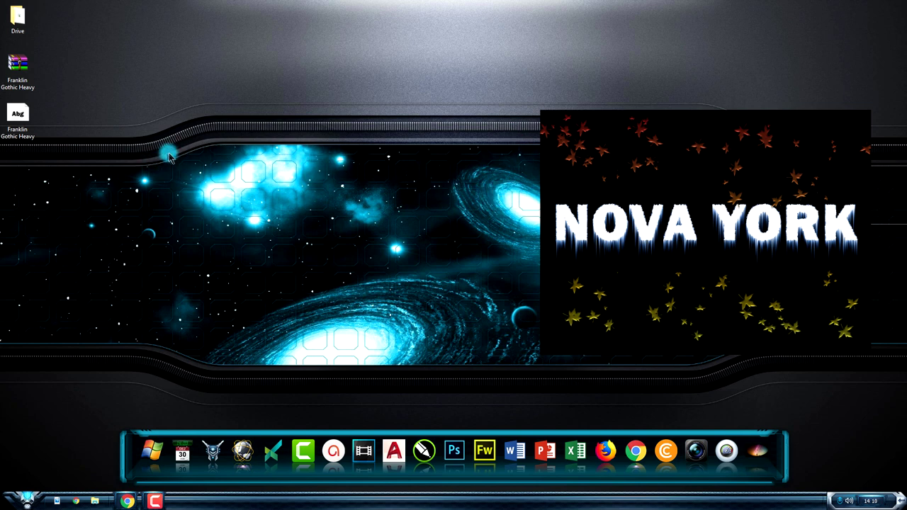
Extract Franklin Gothic Heavy.ttf from its archive onto the desktop, replacing the existing copy
{"action": "left_click", "coordinate": [19, 115]}
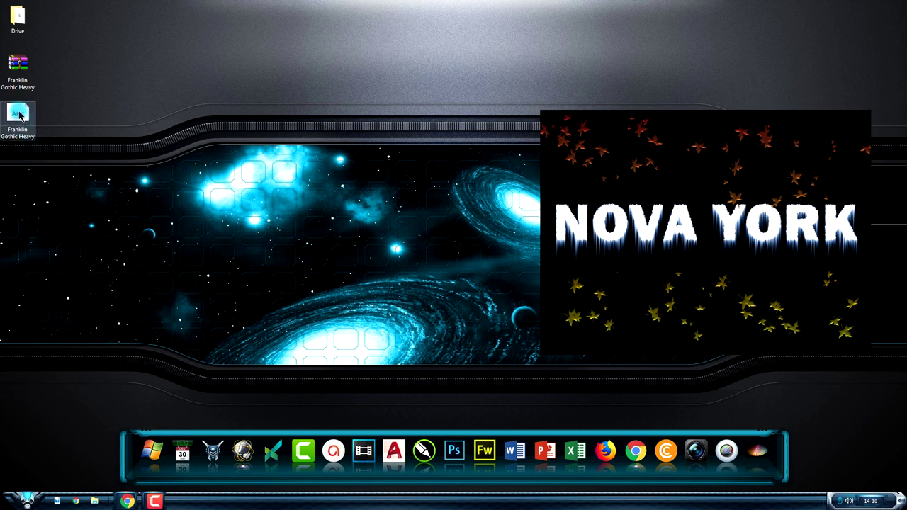
{"action": "left_click", "coordinate": [17, 67]}
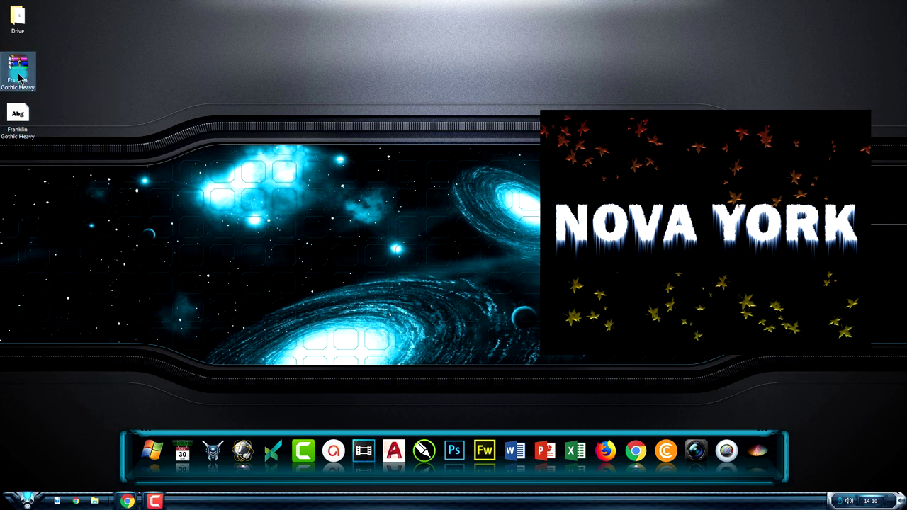
{"action": "right_click", "coordinate": [19, 77]}
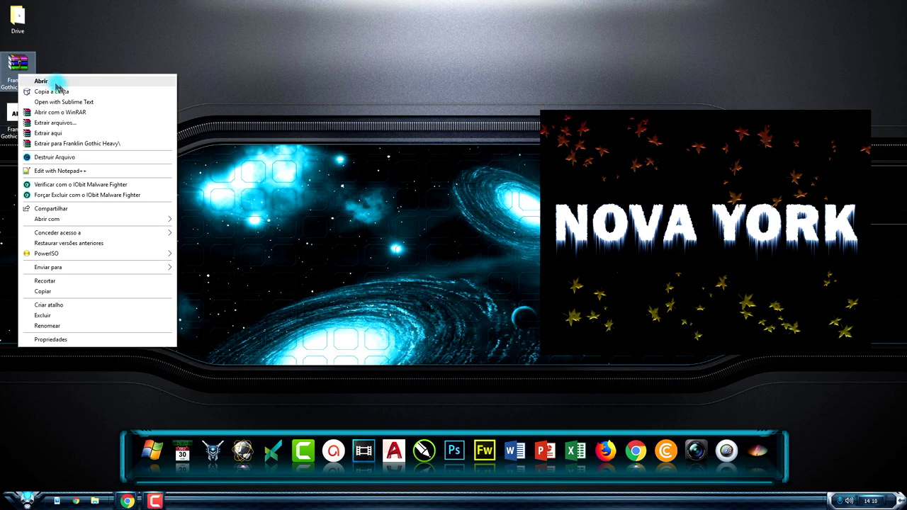
{"action": "left_click", "coordinate": [66, 135]}
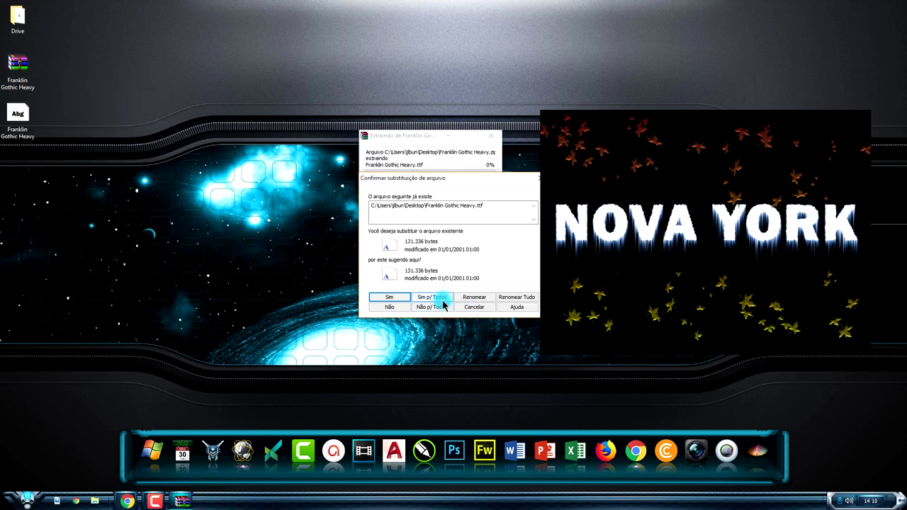
{"action": "left_click", "coordinate": [440, 298]}
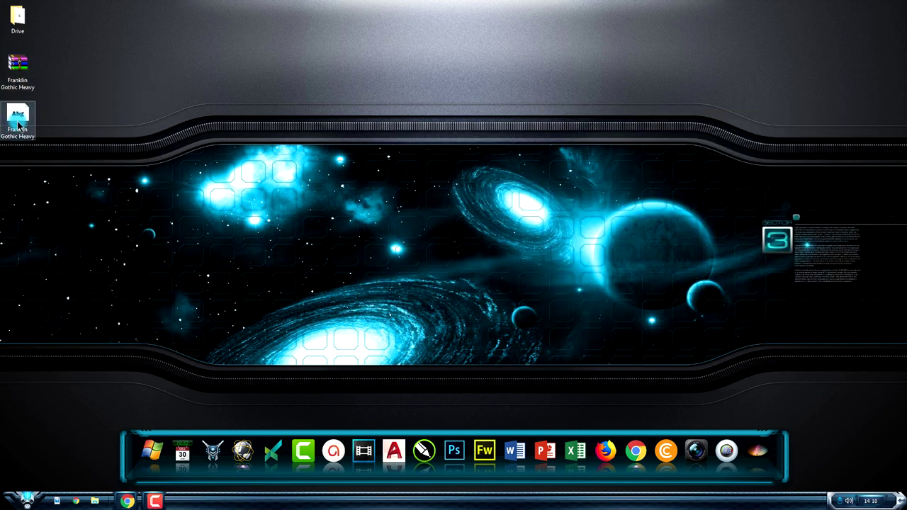
{"action": "left_click", "coordinate": [28, 500]}
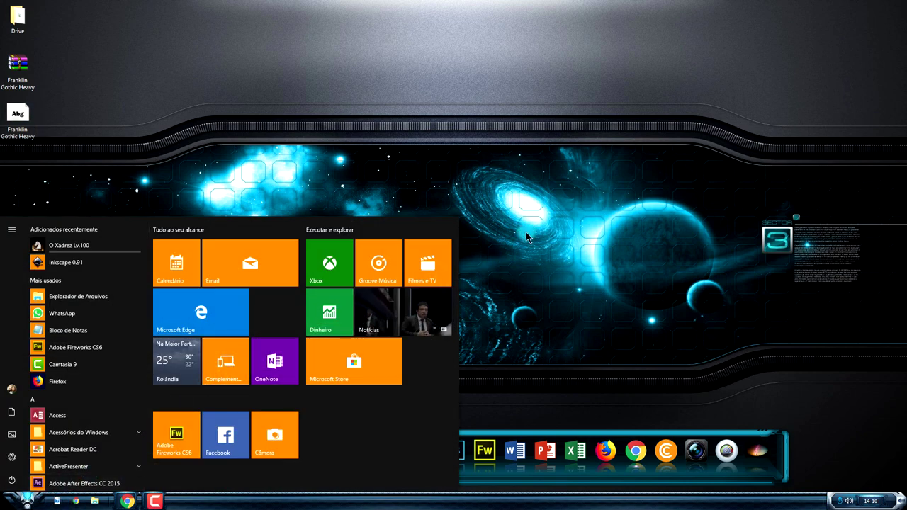
Install Franklin Gothic Heavy by dragging it into Control Panel's Fonts folder, then close it
{"action": "type", "text": "PAIN"}
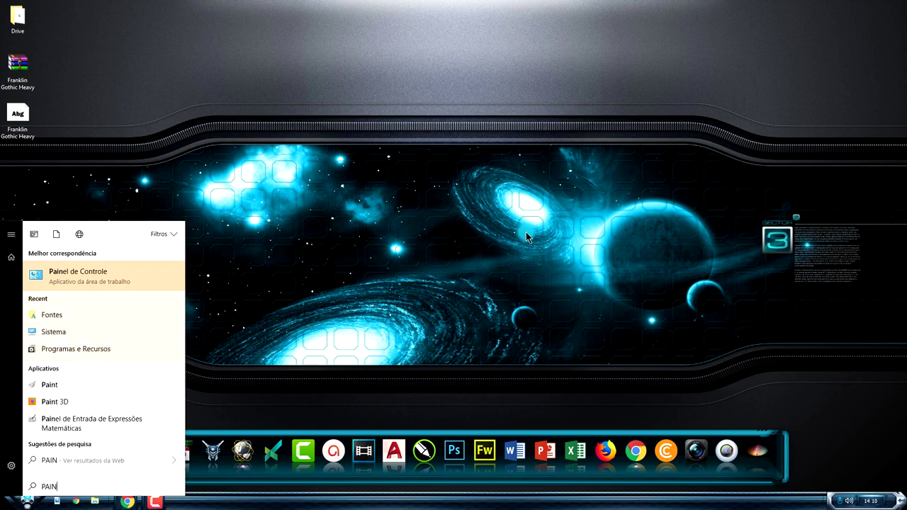
{"action": "left_click", "coordinate": [95, 277]}
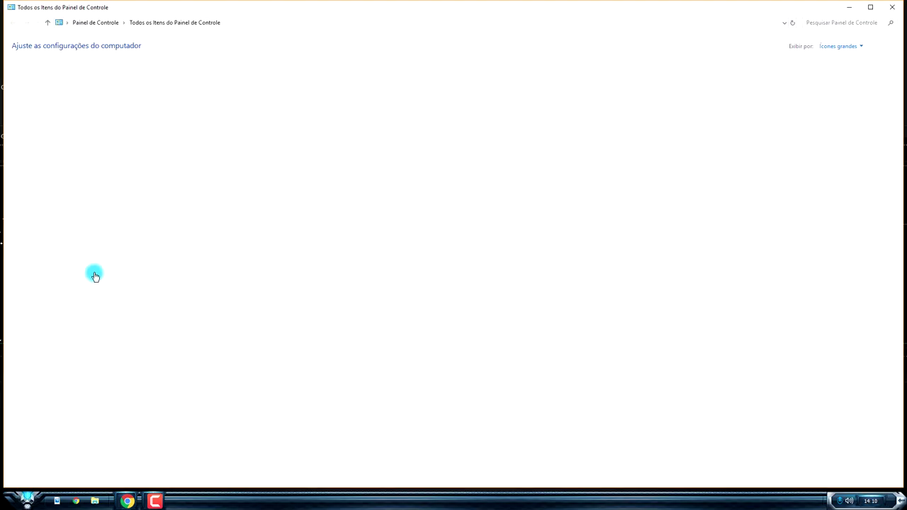
{"action": "left_click", "coordinate": [405, 134]}
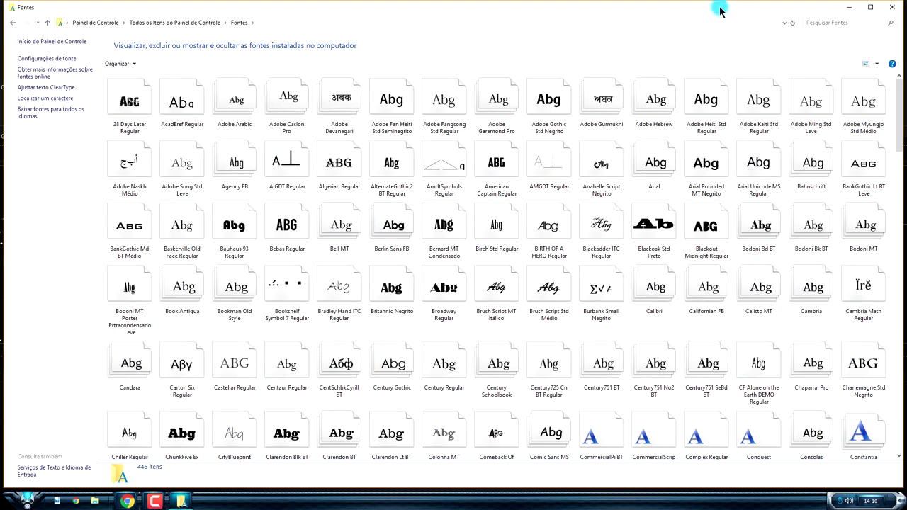
{"action": "double_click", "coordinate": [720, 10]}
{"action": "left_click_drag", "start_coordinate": [17, 117], "coordinate": [517, 188]}
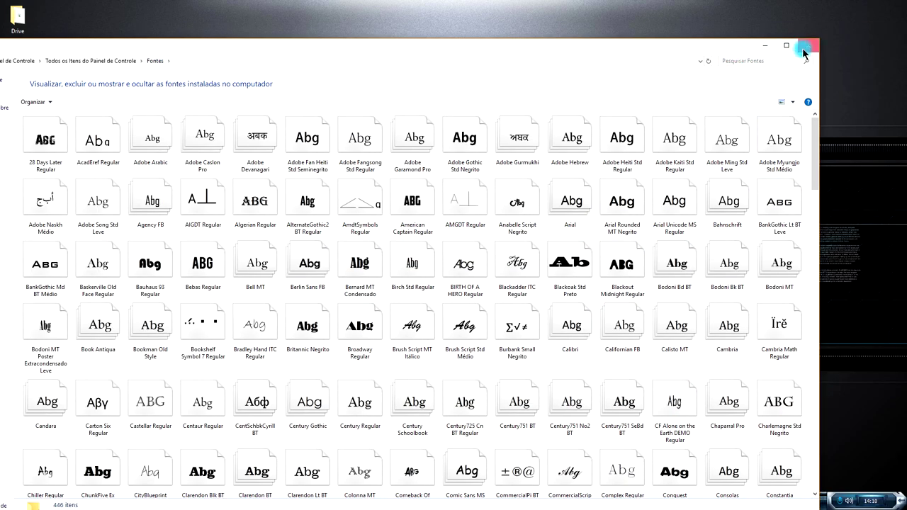
{"action": "left_click", "coordinate": [804, 48]}
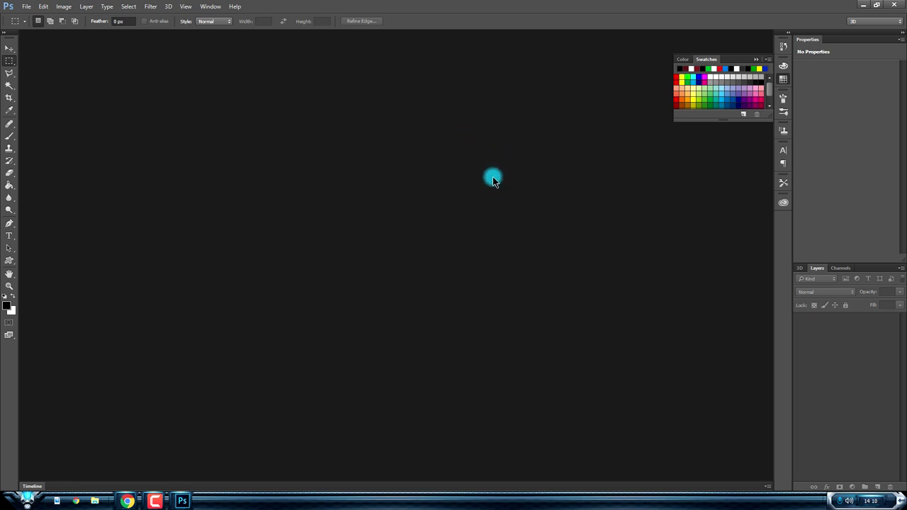
Create a white 1024×768 px, 72 ppi document named Letras Congeladas
{"action": "key", "text": "ctrl+n"}
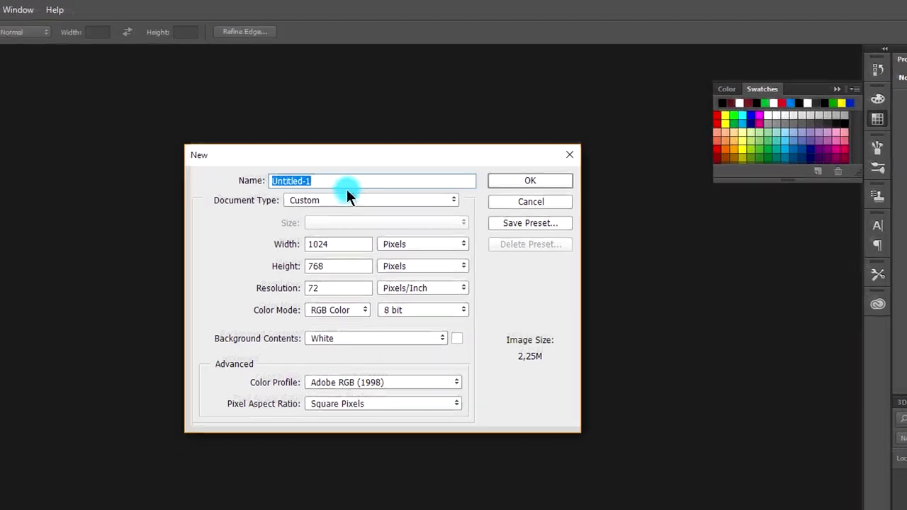
{"action": "type", "text": "LE"}
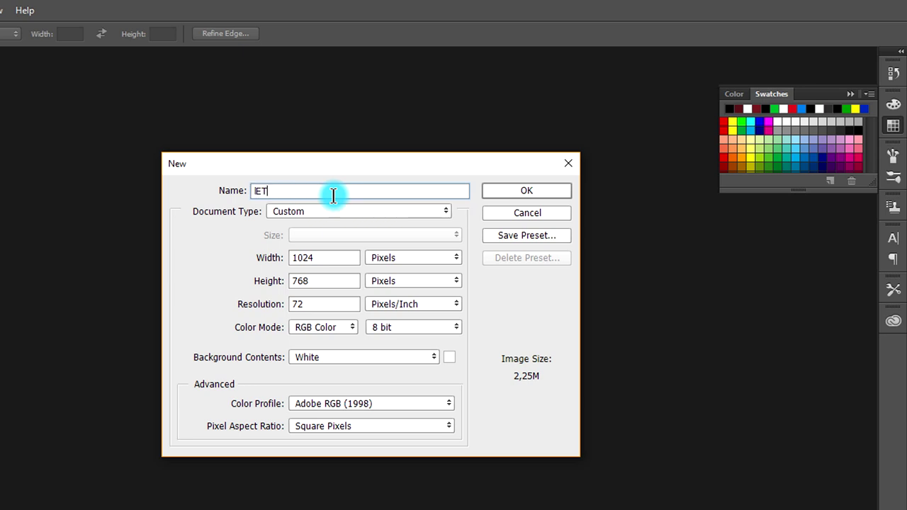
{"action": "type", "text": "TRAS"}
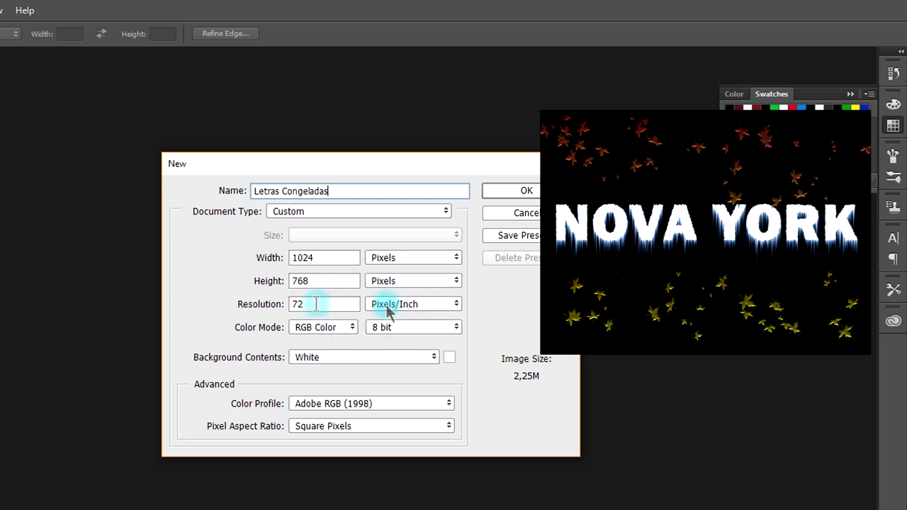
{"action": "left_click", "coordinate": [528, 191]}
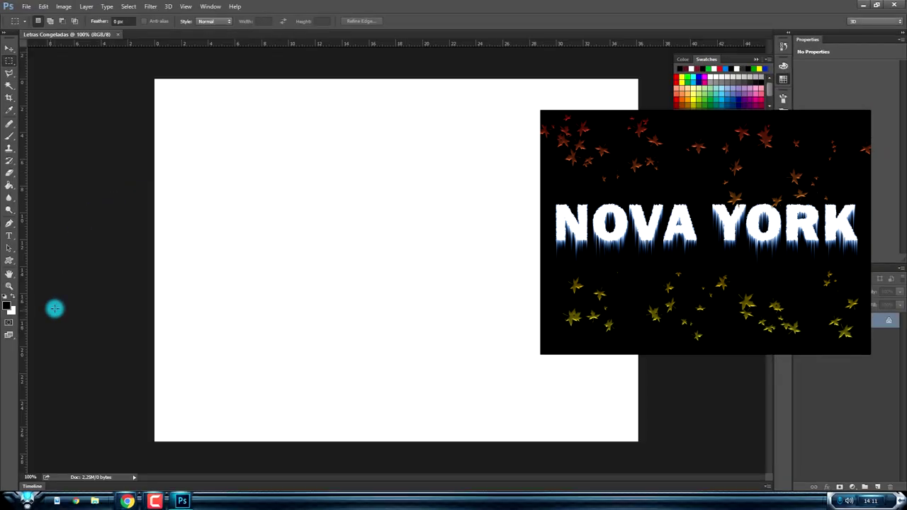
Switch to the Type tool and set its font to Franklin Gothic Heavy Regular at 36 pt
{"action": "left_click", "coordinate": [10, 234]}
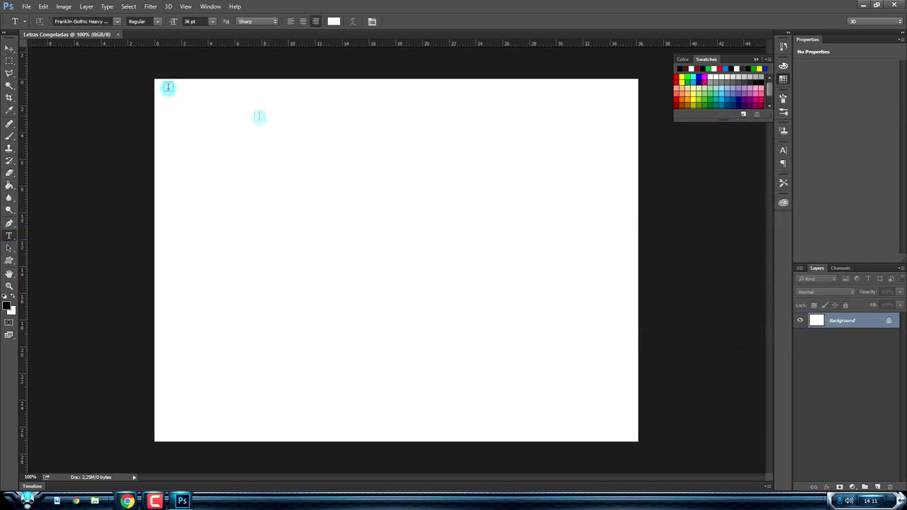
{"action": "left_click", "coordinate": [100, 20]}
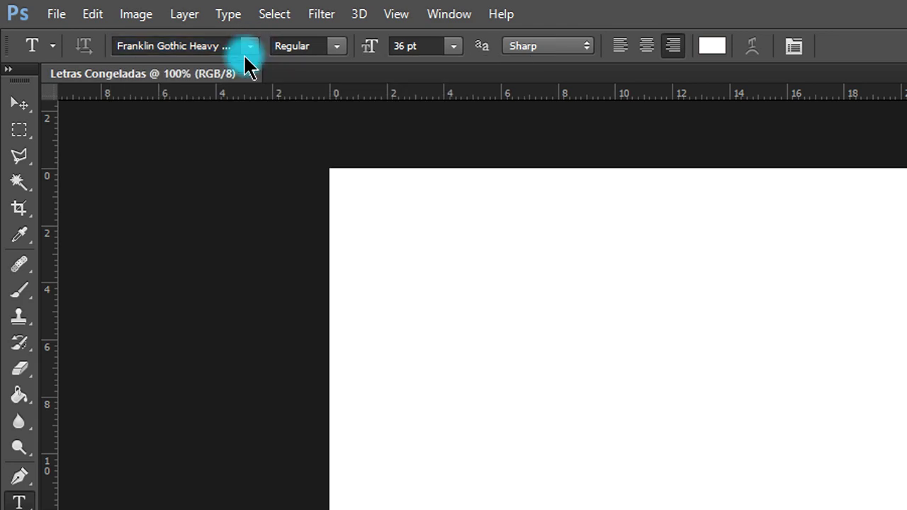
{"action": "left_click", "coordinate": [251, 48]}
{"action": "left_click", "coordinate": [213, 198]}
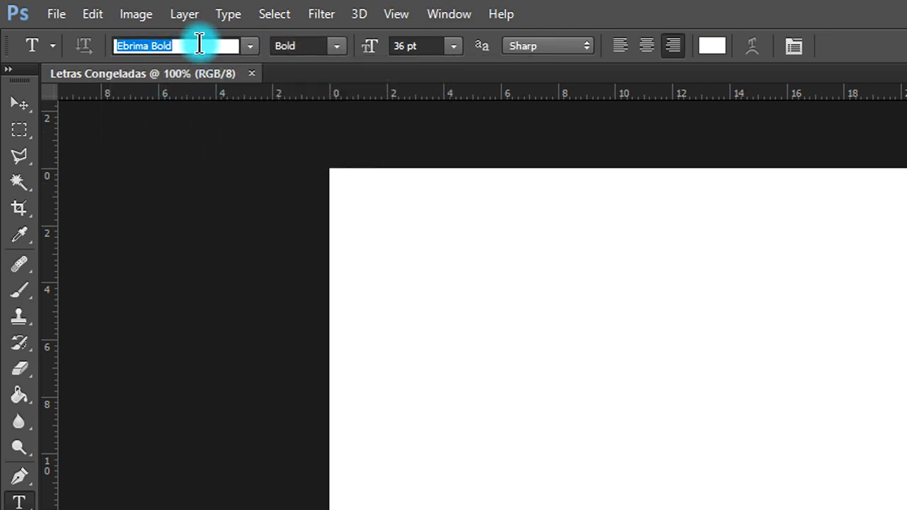
{"action": "type", "text": "fra"}
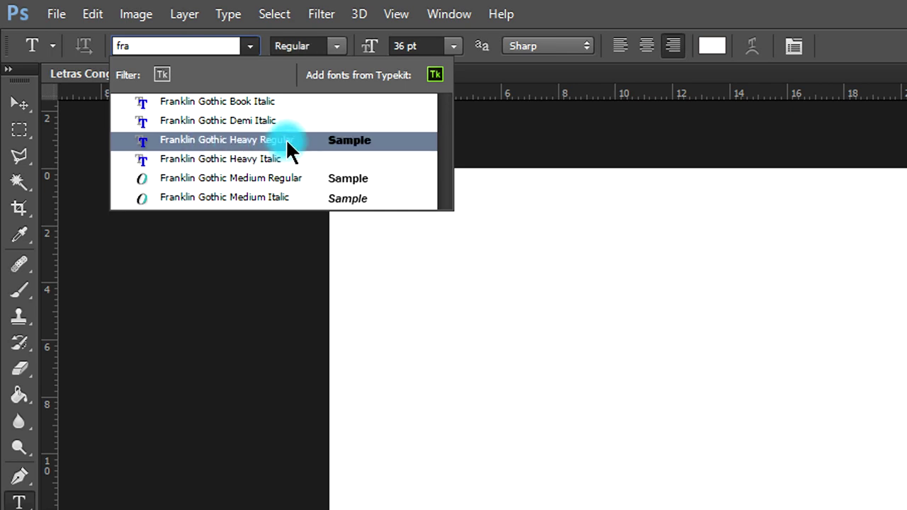
{"action": "left_click", "coordinate": [288, 142]}
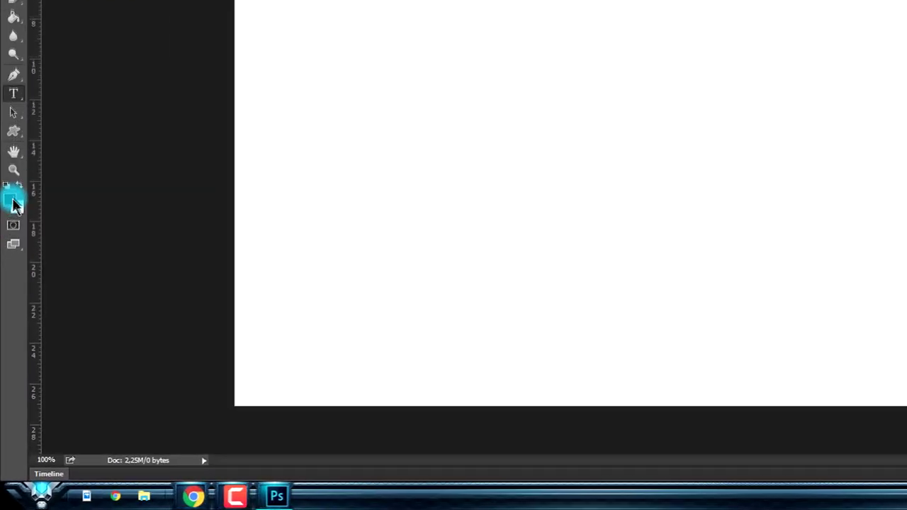
Pick a new foreground colour in the Color Picker
{"action": "left_click", "coordinate": [15, 205]}
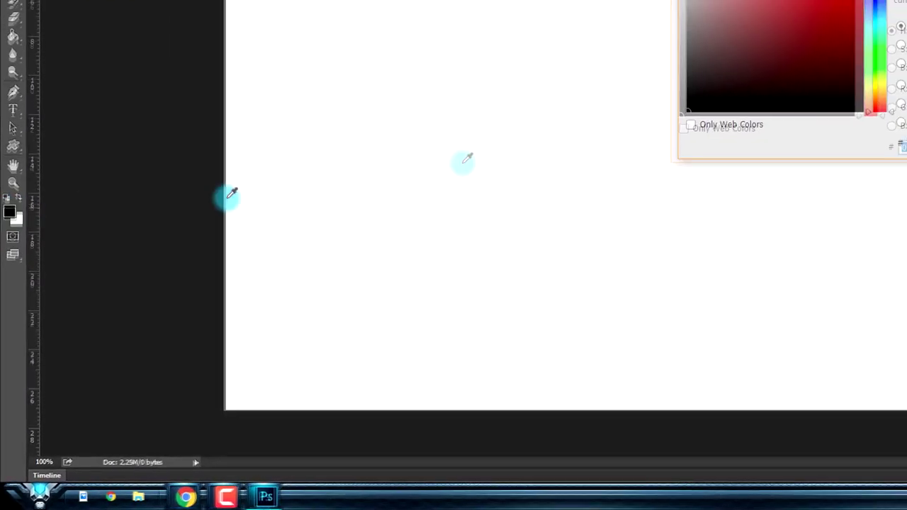
{"action": "left_click", "coordinate": [637, 78]}
{"action": "left_click", "coordinate": [790, 47]}
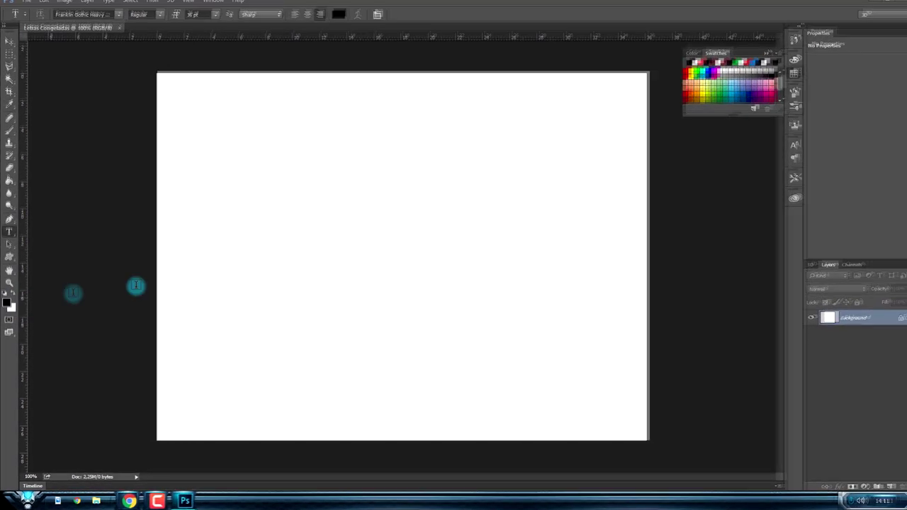
Type and commit NOVA YORK as a text layer on the left of the canvas
{"action": "left_click", "coordinate": [276, 221]}
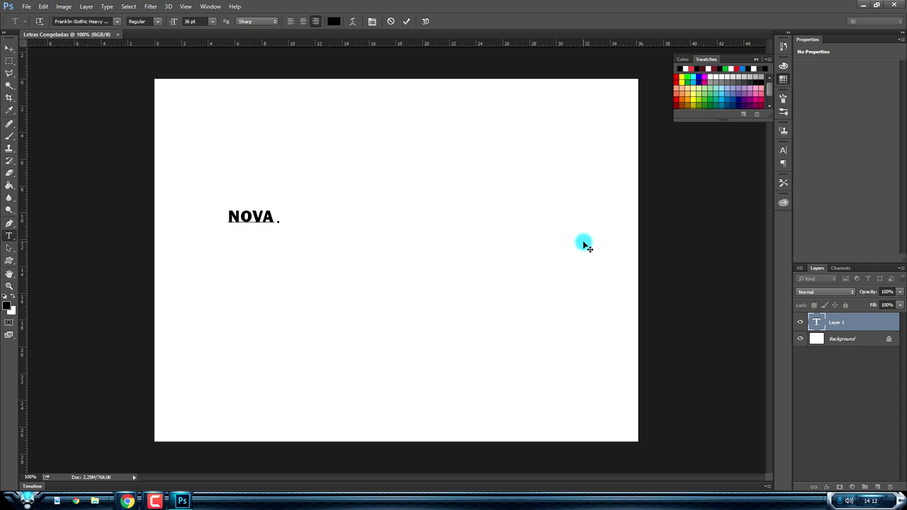
{"action": "type", "text": "OU"}
{"action": "key", "text": "BackSpace"}
{"action": "type", "text": "RK"}
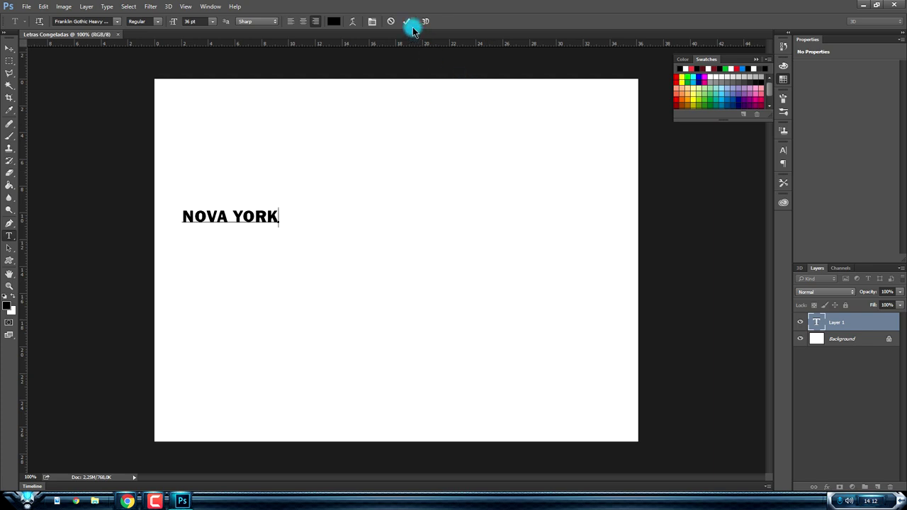
{"action": "left_click", "coordinate": [407, 21]}
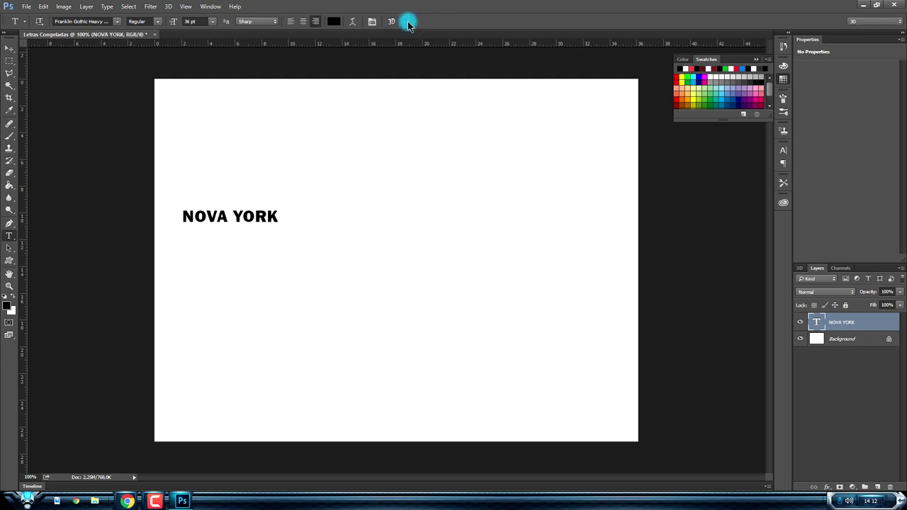
{"action": "left_click", "coordinate": [11, 50]}
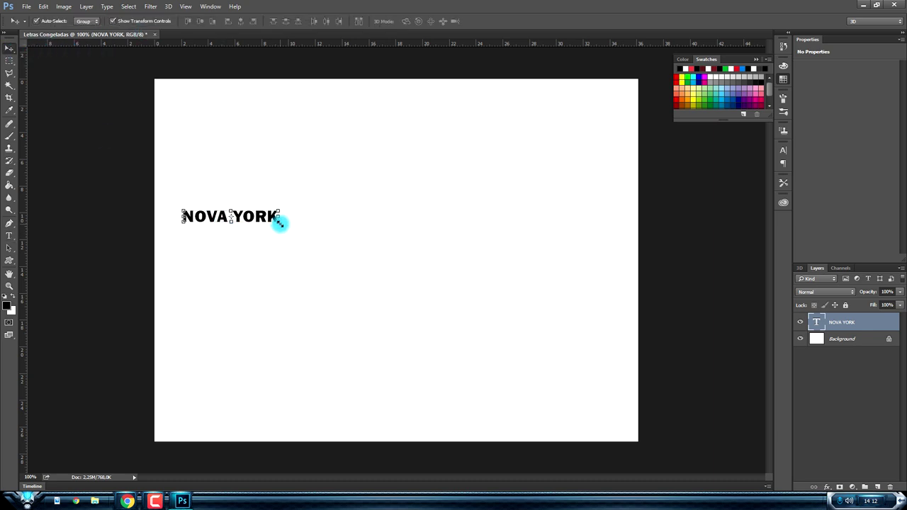
Scale the NOVA YORK text to about 464% across the canvas, nudge it left, and apply
{"action": "left_click_drag", "start_coordinate": [280, 222], "coordinate": [606, 413]}
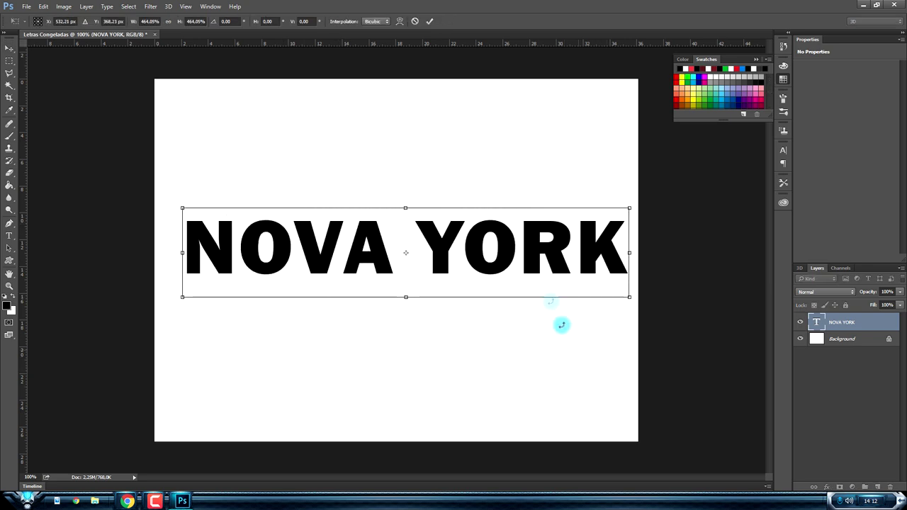
{"action": "left_click_drag", "start_coordinate": [506, 264], "coordinate": [496, 262]}
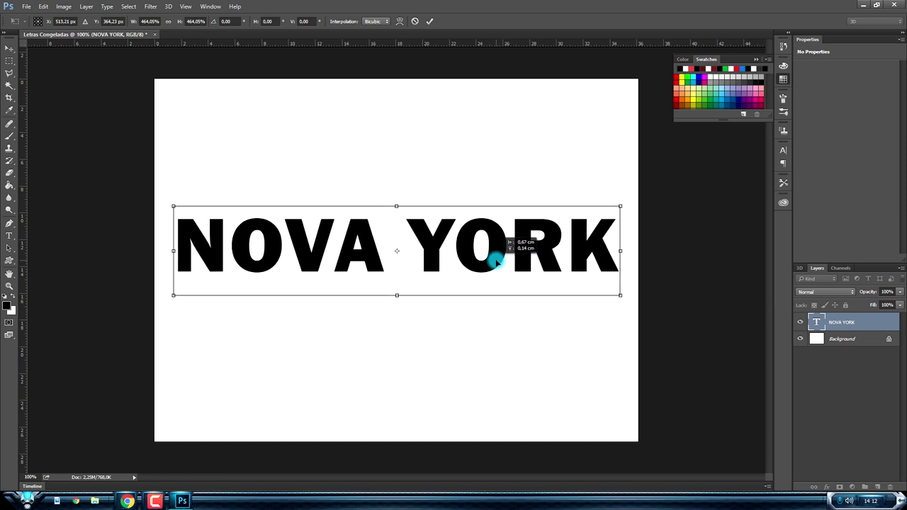
{"action": "left_click", "coordinate": [430, 22]}
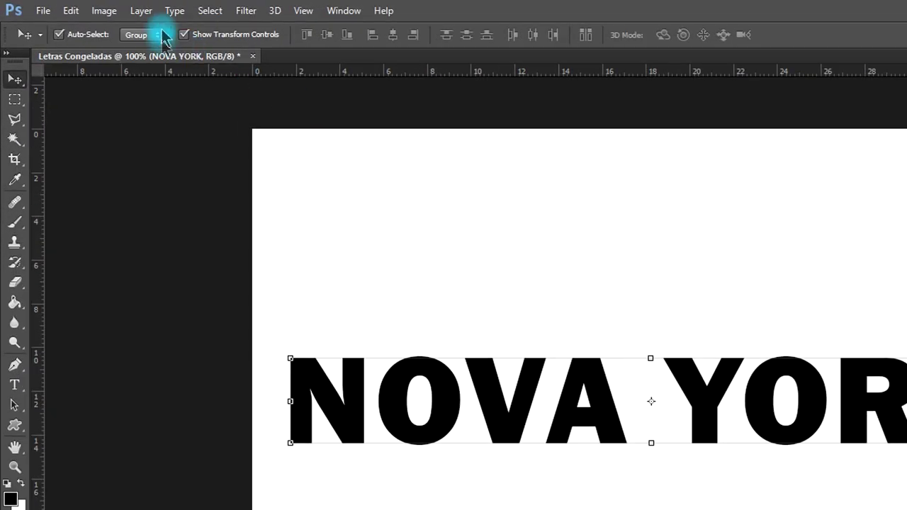
{"action": "left_click", "coordinate": [141, 11]}
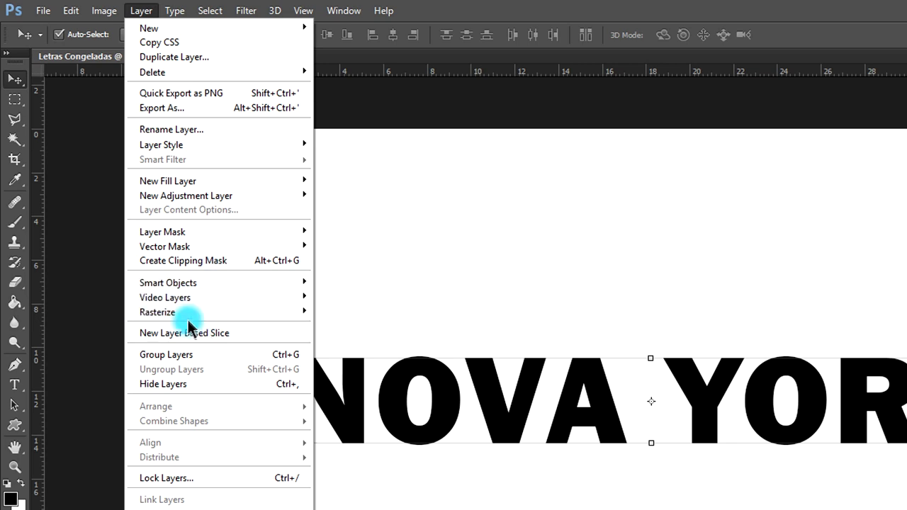
{"action": "mouse_move", "coordinate": [158, 312]}
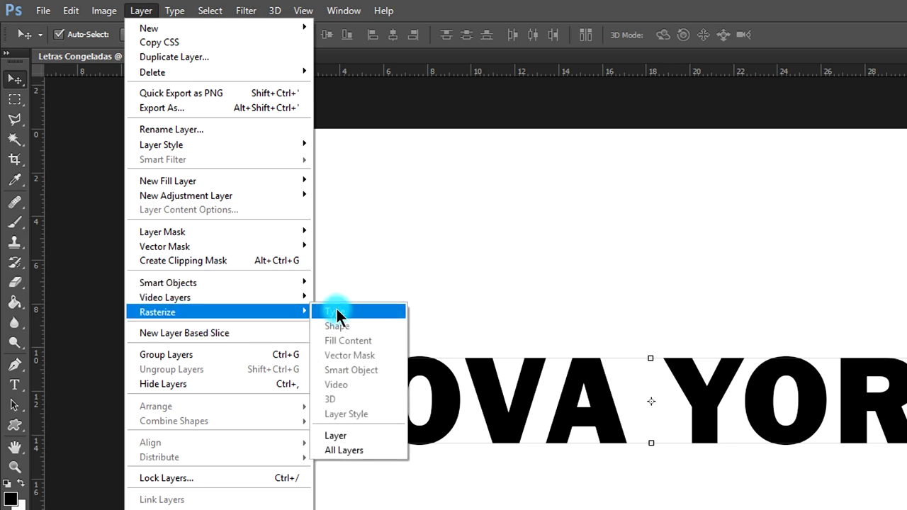
Rasterize the NOVA YORK type and merge it down into the Background layer with Ctrl+E
{"action": "left_click", "coordinate": [337, 313]}
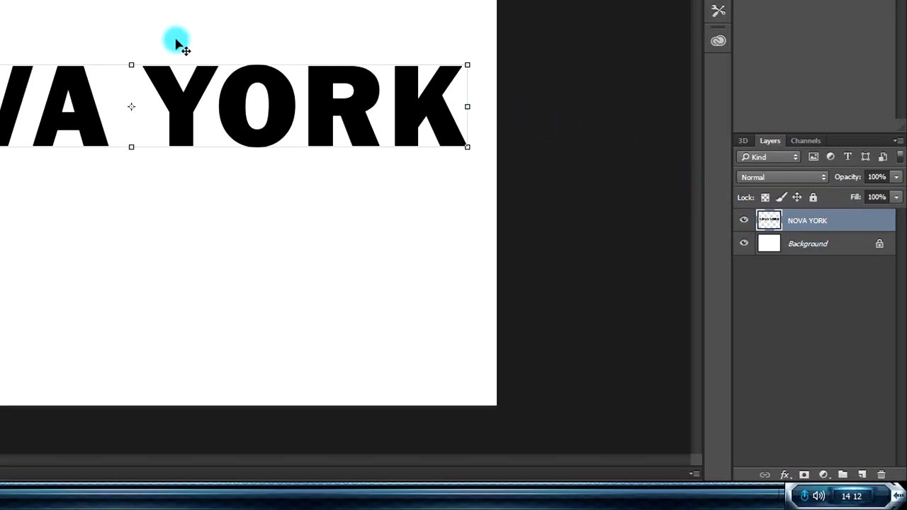
{"action": "key", "text": "ctrl"}
{"action": "key", "text": "ctrl+e"}
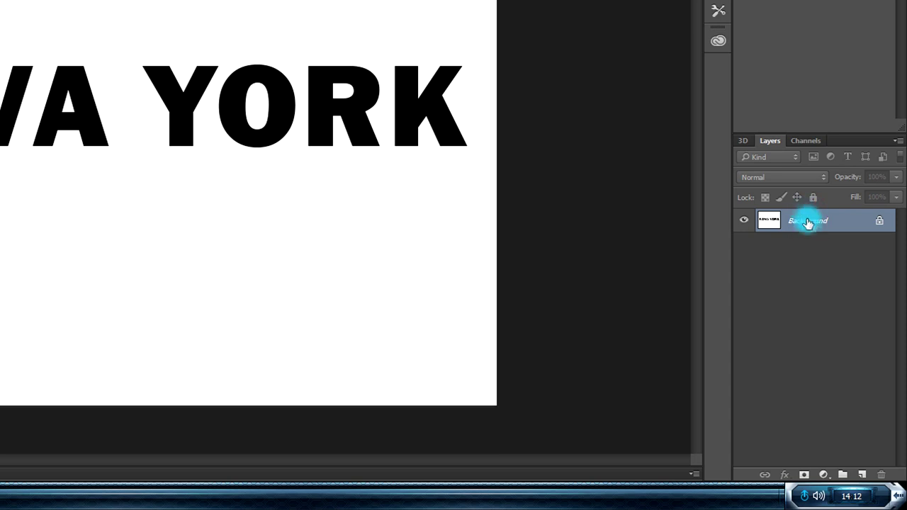
{"action": "key", "text": "ctrl+z"}
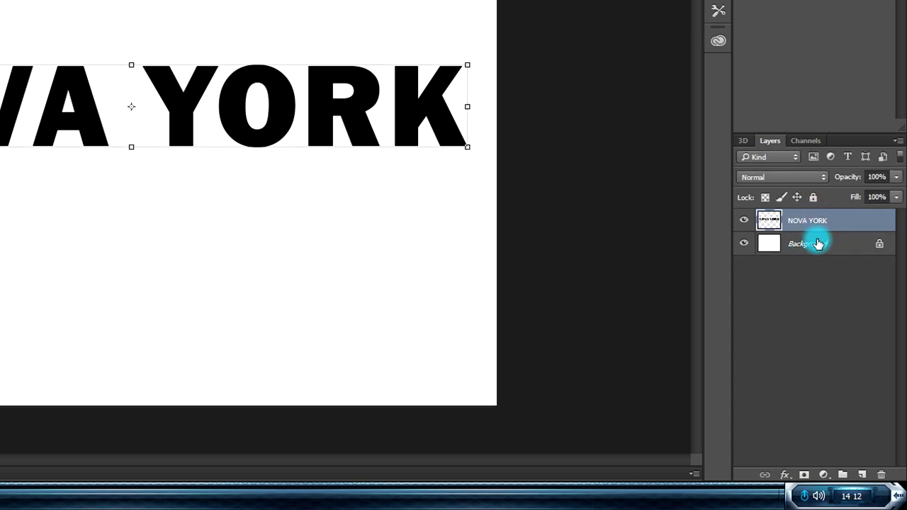
{"action": "key", "text": "ctrl+e"}
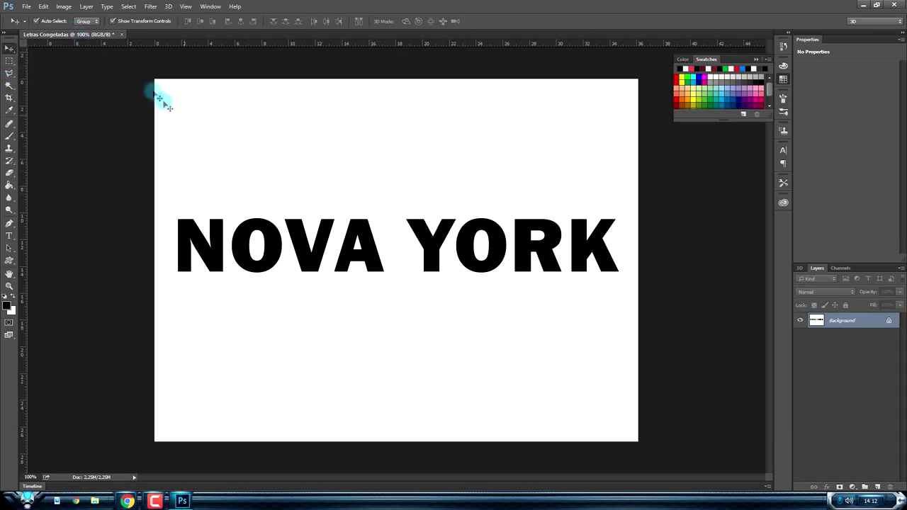
{"action": "left_click", "coordinate": [67, 6]}
{"action": "mouse_move", "coordinate": [120, 137]}
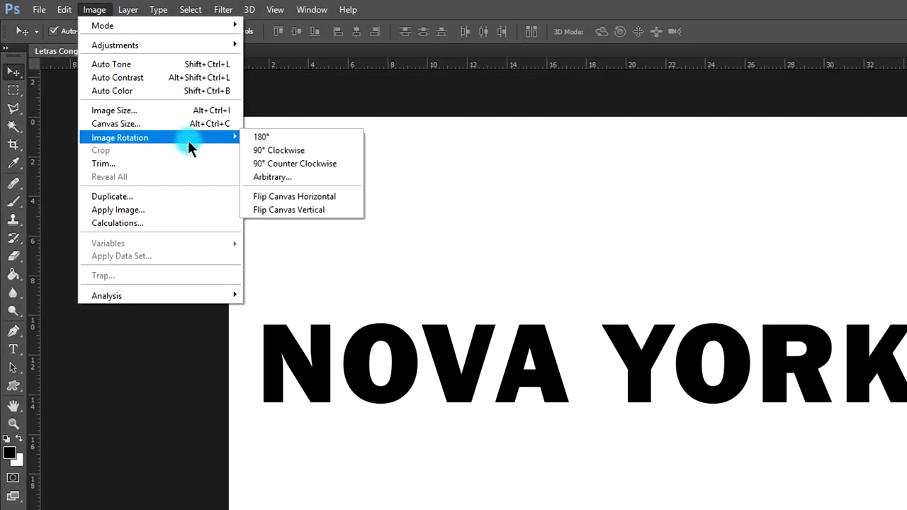
Rotate the canvas 90° clockwise, zoom out, and invert to white letters on black
{"action": "left_click", "coordinate": [273, 150]}
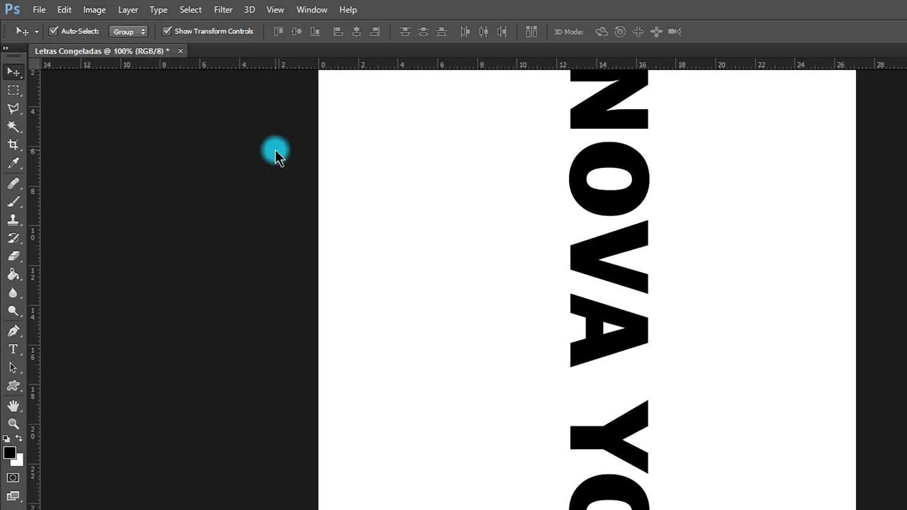
{"action": "key", "text": "ctrl+minus"}
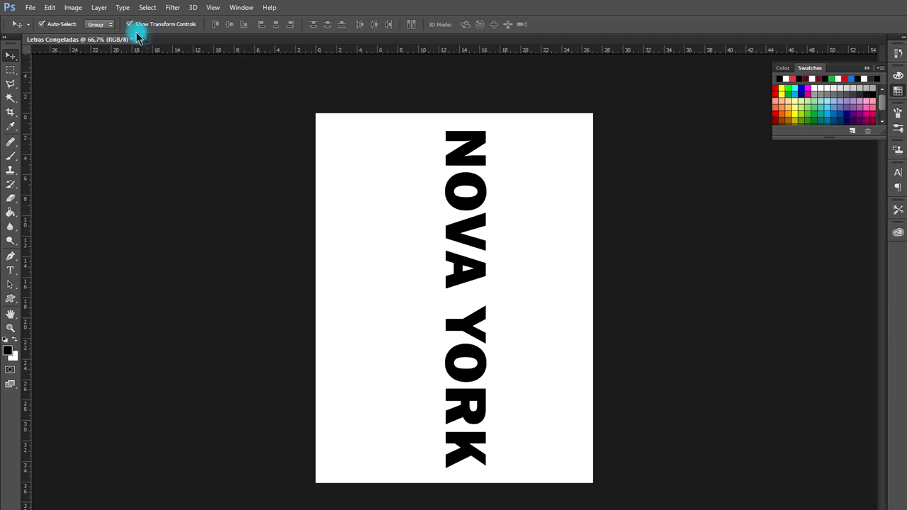
{"action": "left_click", "coordinate": [78, 8]}
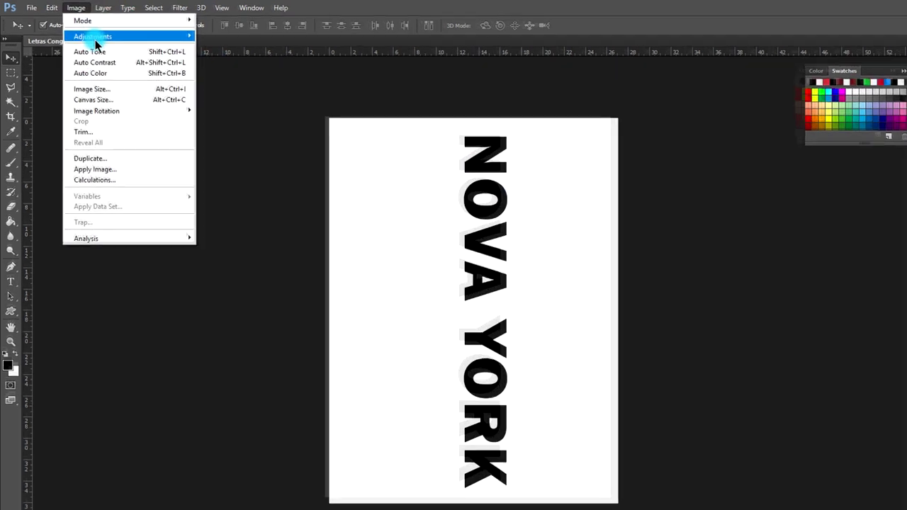
{"action": "mouse_move", "coordinate": [136, 54]}
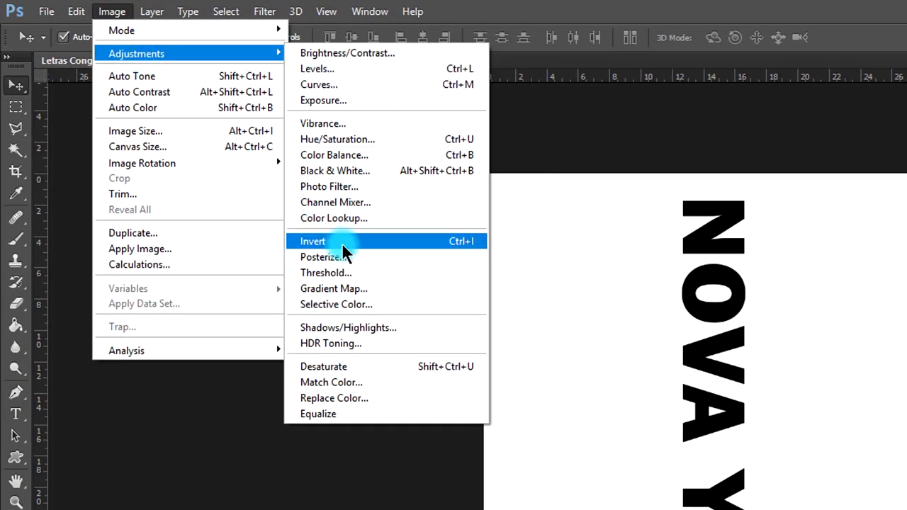
{"action": "left_click", "coordinate": [339, 243]}
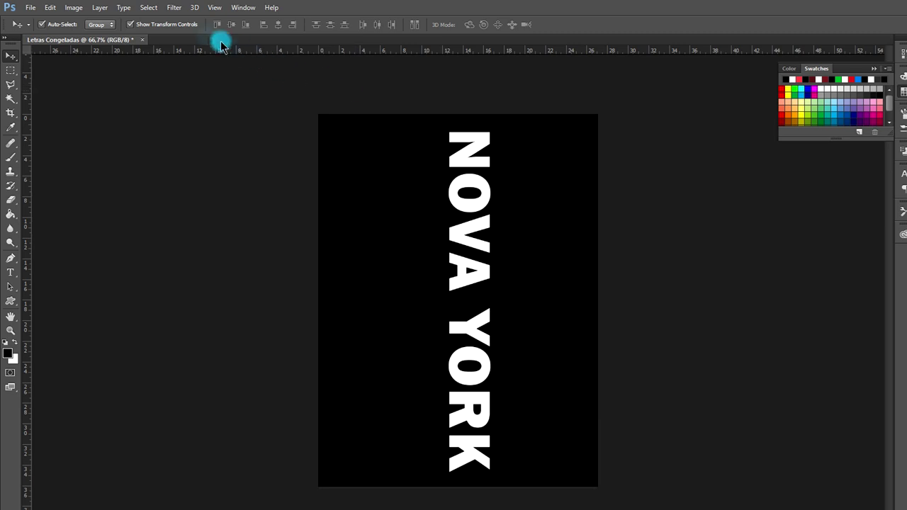
{"action": "left_click", "coordinate": [175, 9]}
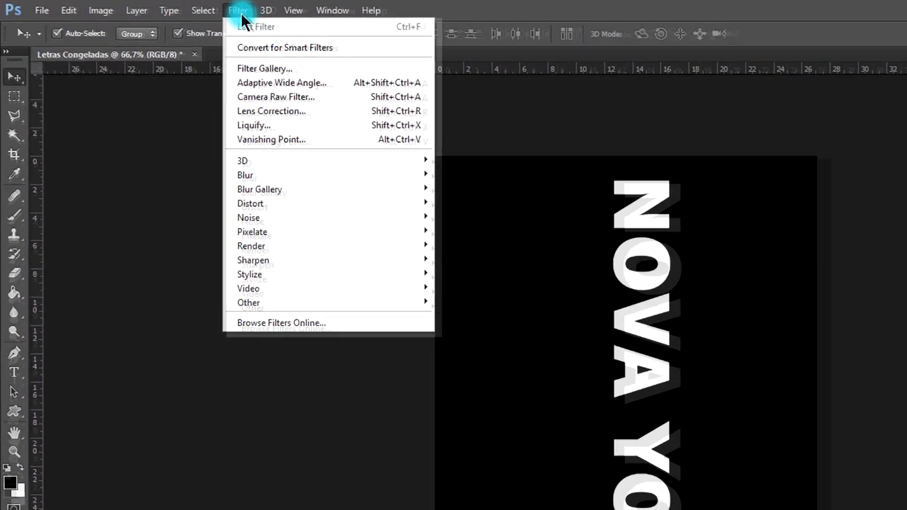
{"action": "mouse_move", "coordinate": [283, 255]}
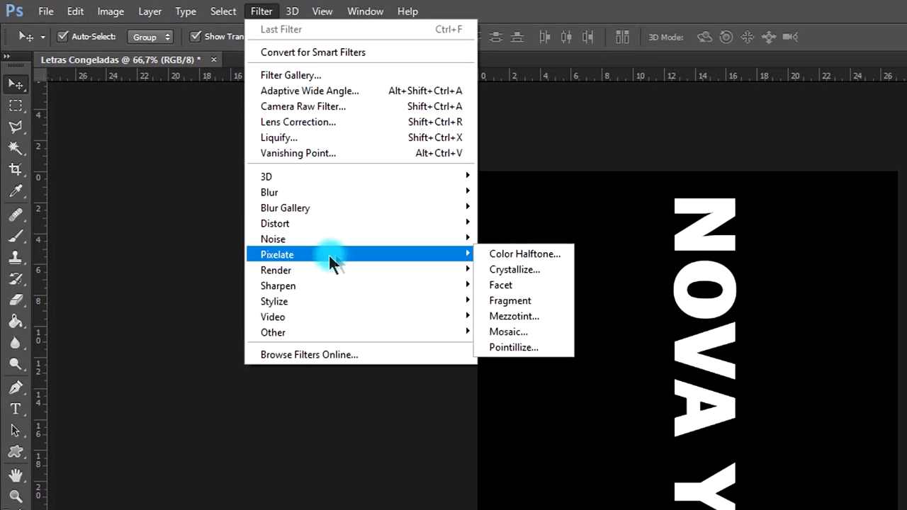
Apply a Crystallize filter with cell size 3 to roughen the letter edges
{"action": "left_click", "coordinate": [525, 269]}
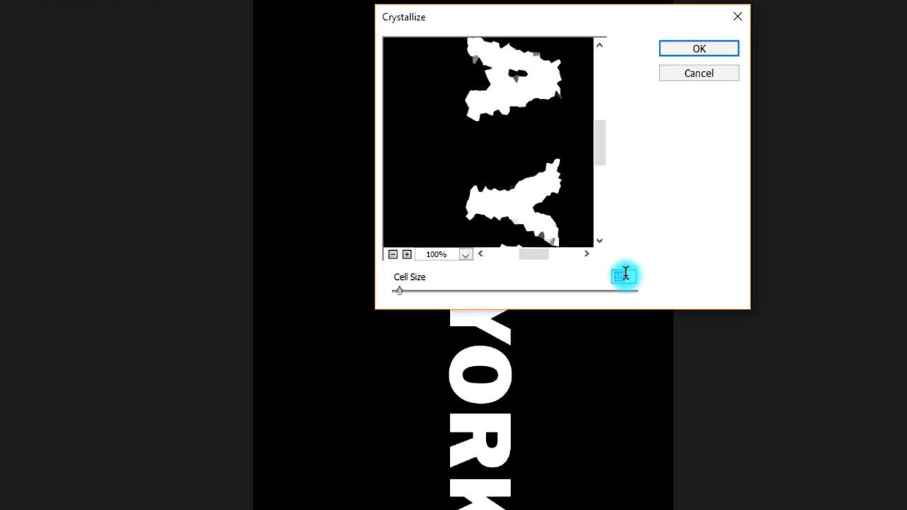
{"action": "type", "text": "3"}
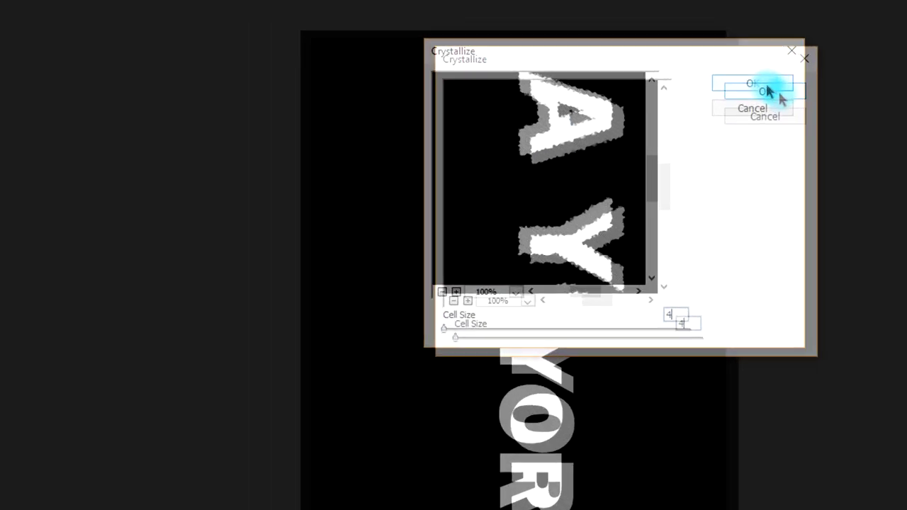
{"action": "left_click", "coordinate": [755, 83]}
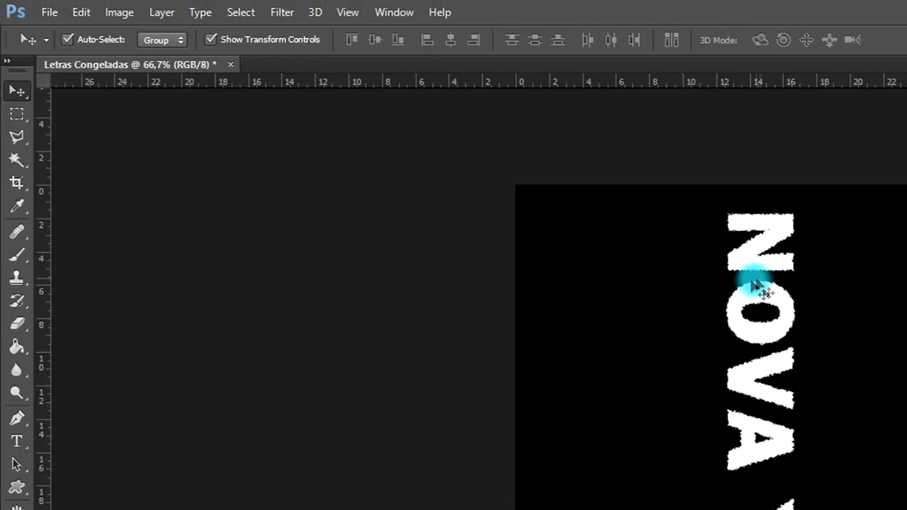
{"action": "left_click", "coordinate": [283, 12]}
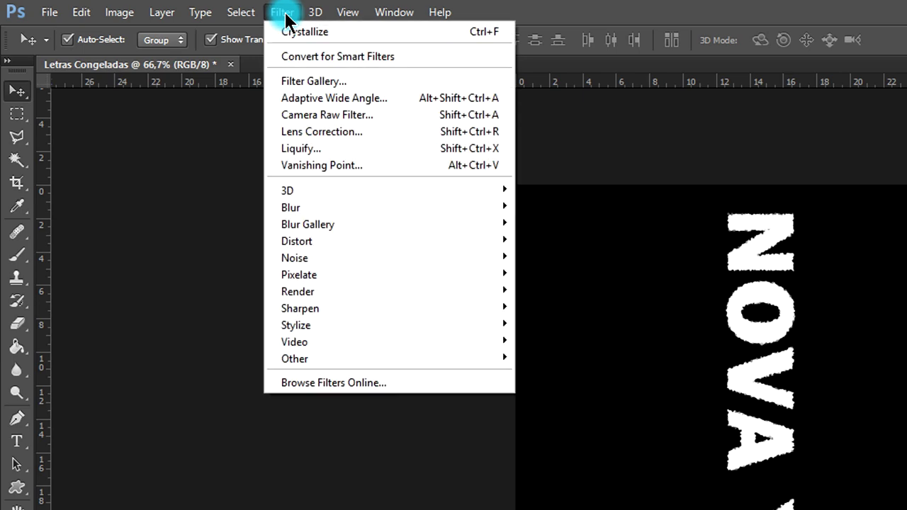
{"action": "mouse_move", "coordinate": [296, 326]}
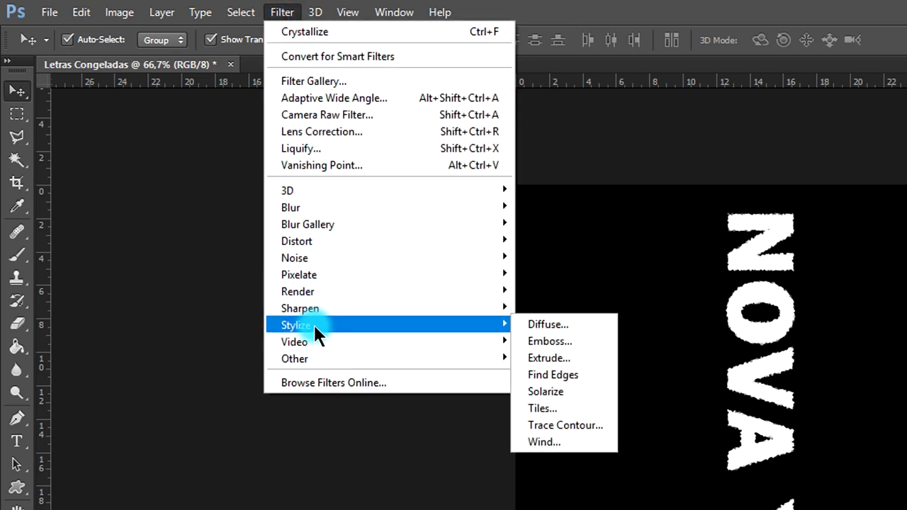
Apply a single Wind filter pass, from the right, to streak the letters
{"action": "left_click", "coordinate": [550, 444]}
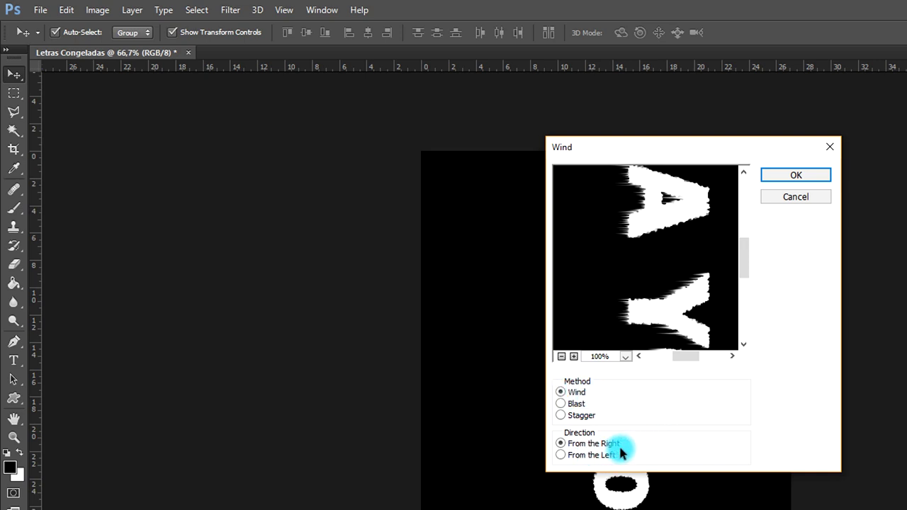
{"action": "left_click", "coordinate": [796, 176]}
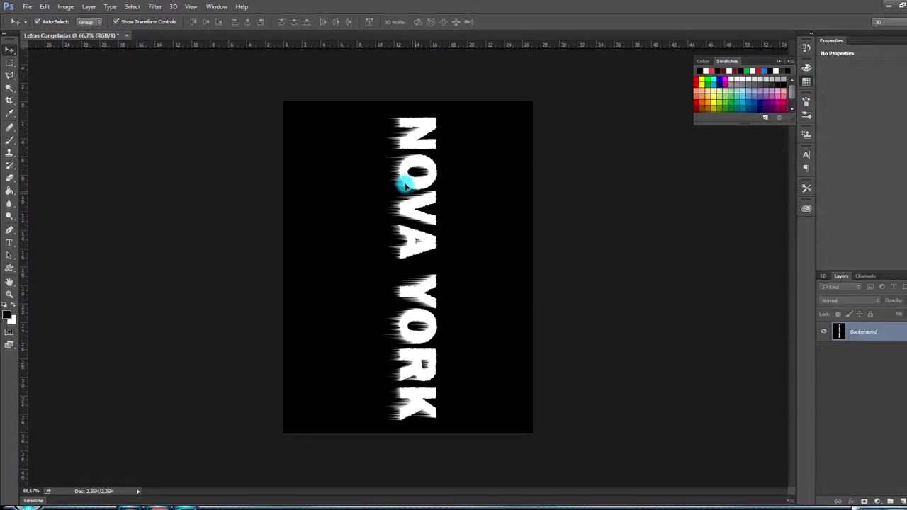
{"action": "key", "text": "ctrl+f"}
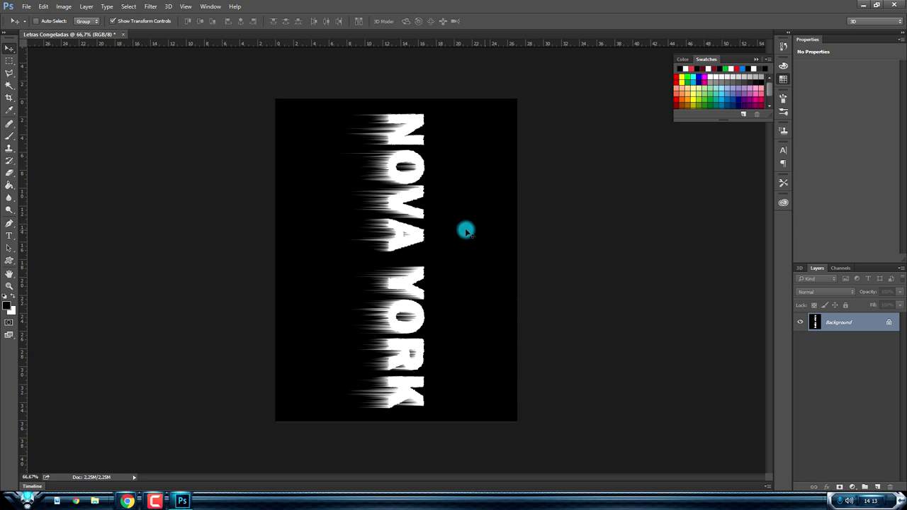
{"action": "key", "text": "ctrl+z"}
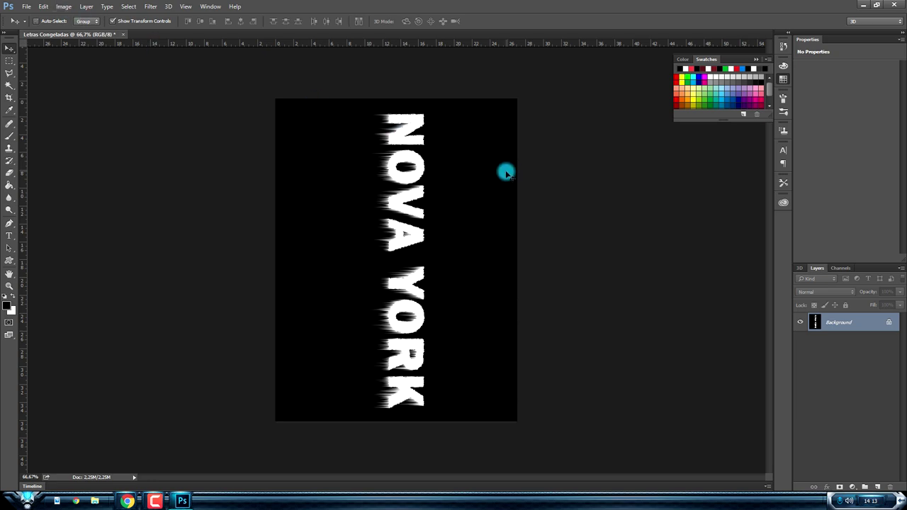
{"action": "key", "text": "ctrl+u"}
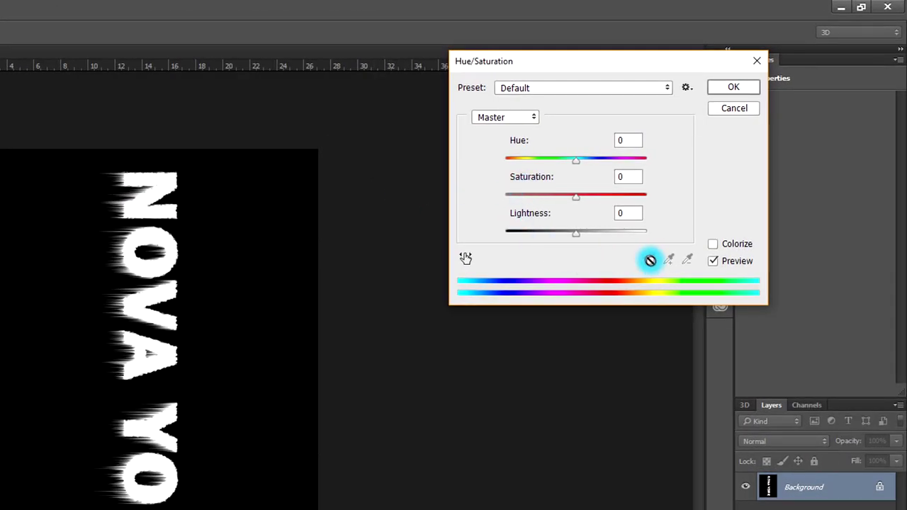
Colorize the white letters' wind streaks with Hue 215 and Saturation 46
{"action": "left_click", "coordinate": [713, 244]}
{"action": "left_click", "coordinate": [631, 140]}
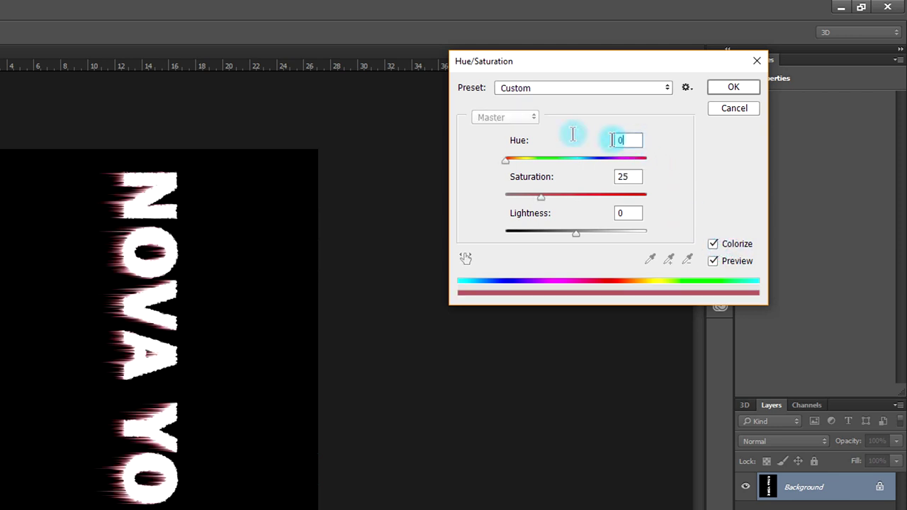
{"action": "type", "text": "215"}
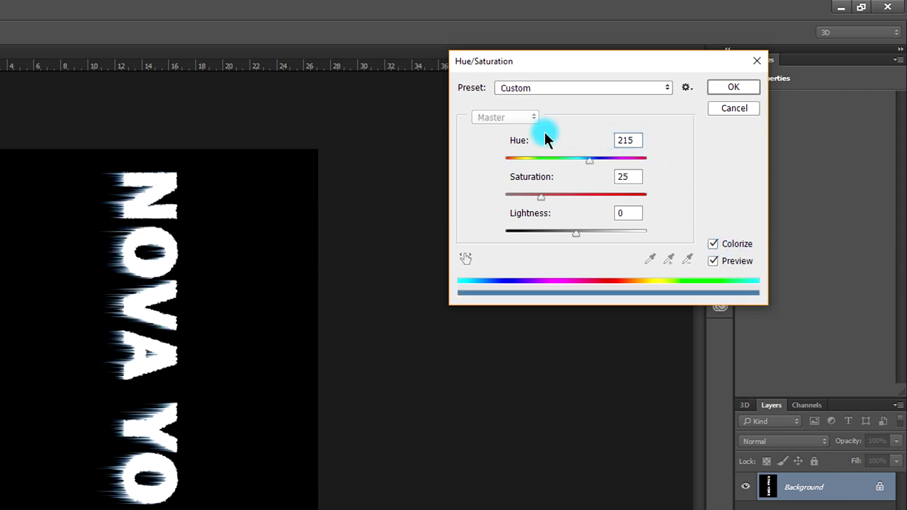
{"action": "left_click", "coordinate": [618, 177]}
{"action": "type", "text": "46"}
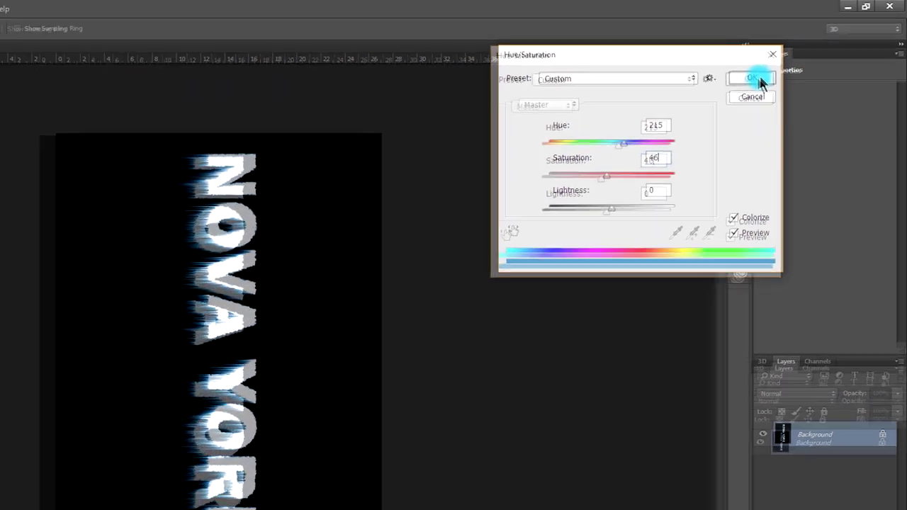
{"action": "left_click", "coordinate": [746, 89]}
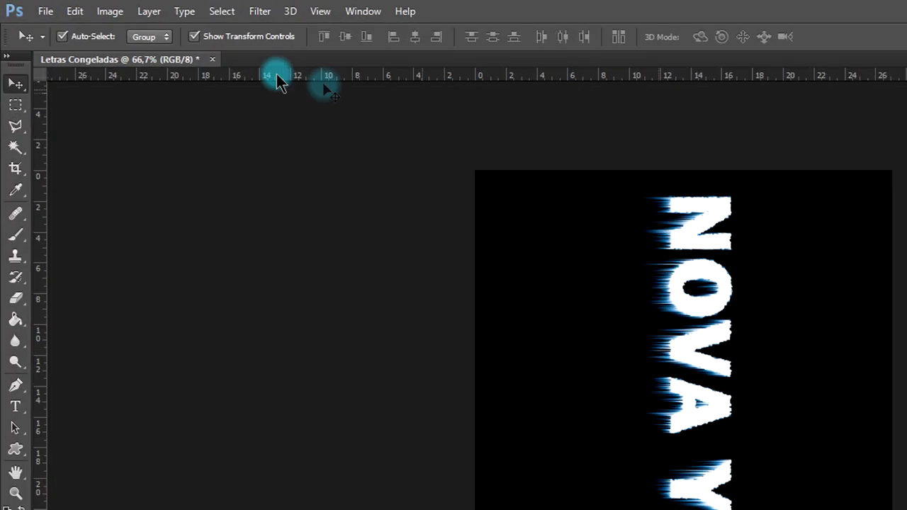
{"action": "left_click", "coordinate": [108, 13]}
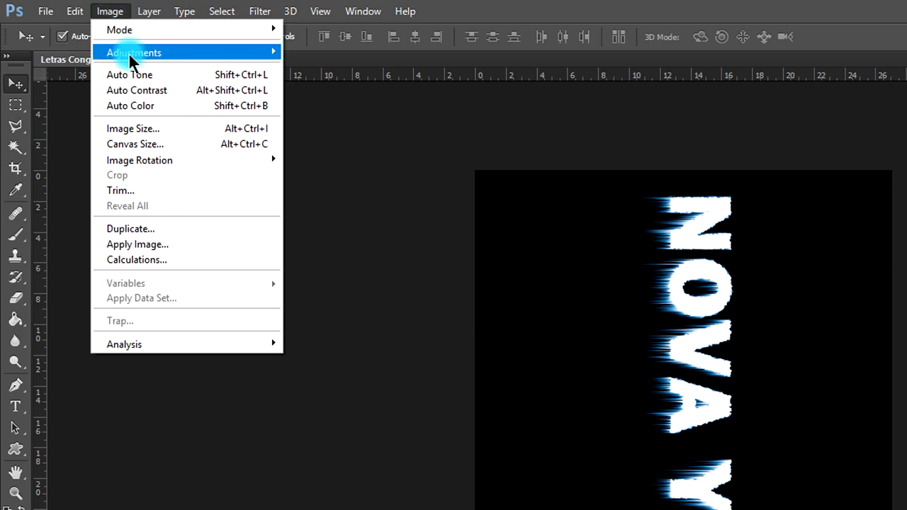
{"action": "mouse_move", "coordinate": [139, 160]}
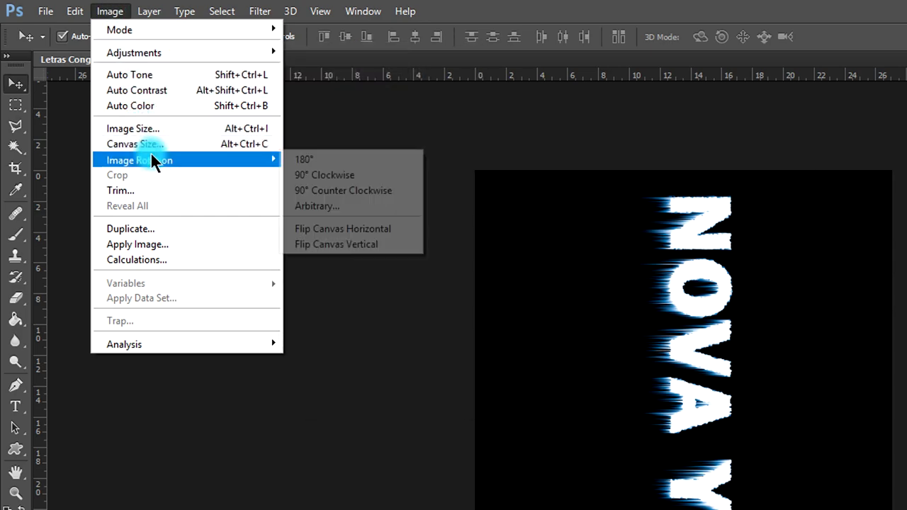
Rotate the canvas back to landscape, zoom in, and pick the Brush with default colours
{"action": "left_click", "coordinate": [324, 189]}
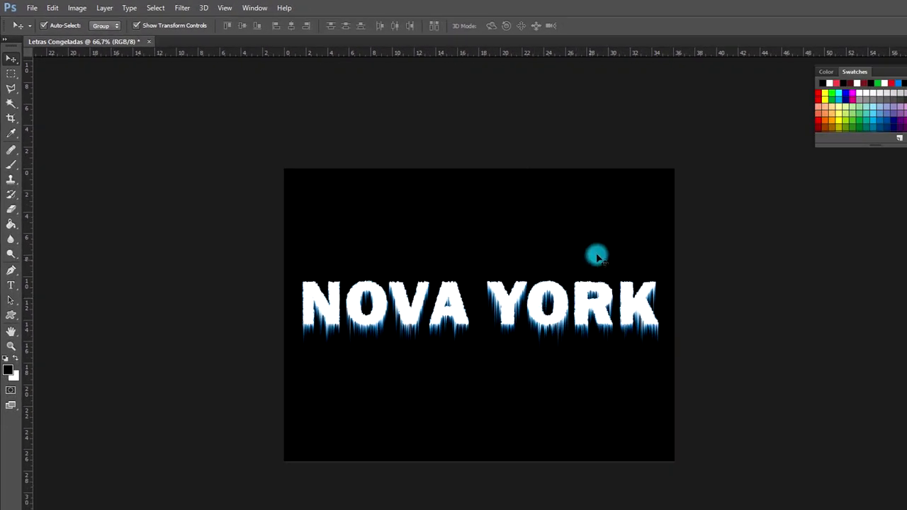
{"action": "key", "text": "ctrl+plus"}
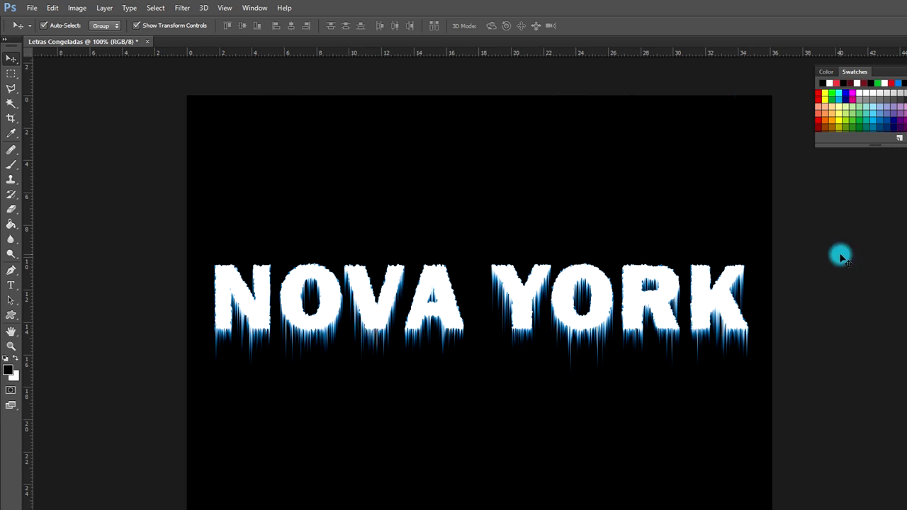
{"action": "key", "text": "b"}
{"action": "key", "text": "x"}
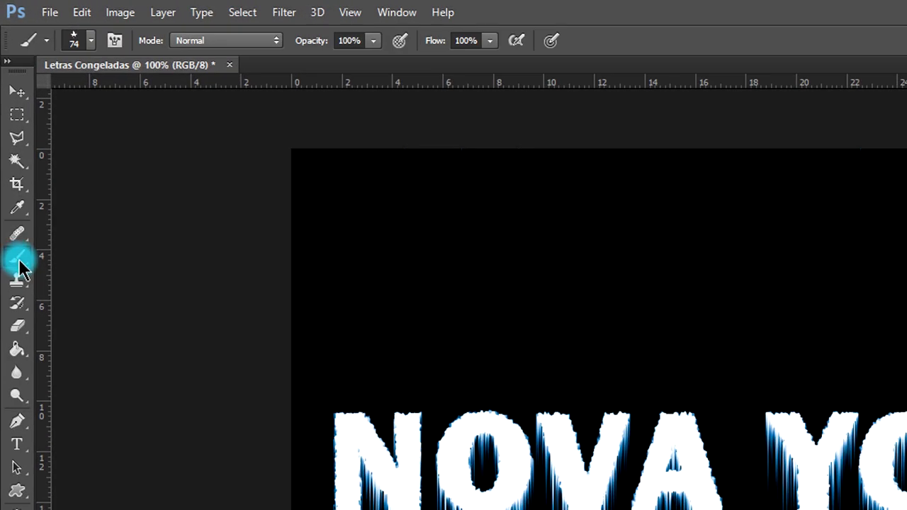
Choose the 11 px brush and swap colours so white is the painting colour
{"action": "left_click", "coordinate": [93, 40]}
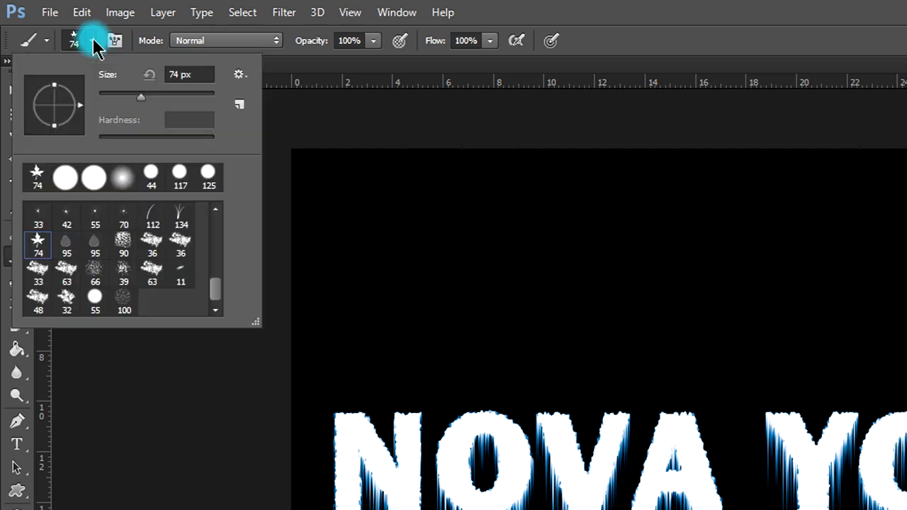
{"action": "mouse_move", "coordinate": [216, 289]}
{"action": "left_mouse_down"}
{"action": "mouse_move", "coordinate": [222, 214]}
{"action": "mouse_move", "coordinate": [233, 248]}
{"action": "mouse_move", "coordinate": [222, 293]}
{"action": "left_mouse_up"}
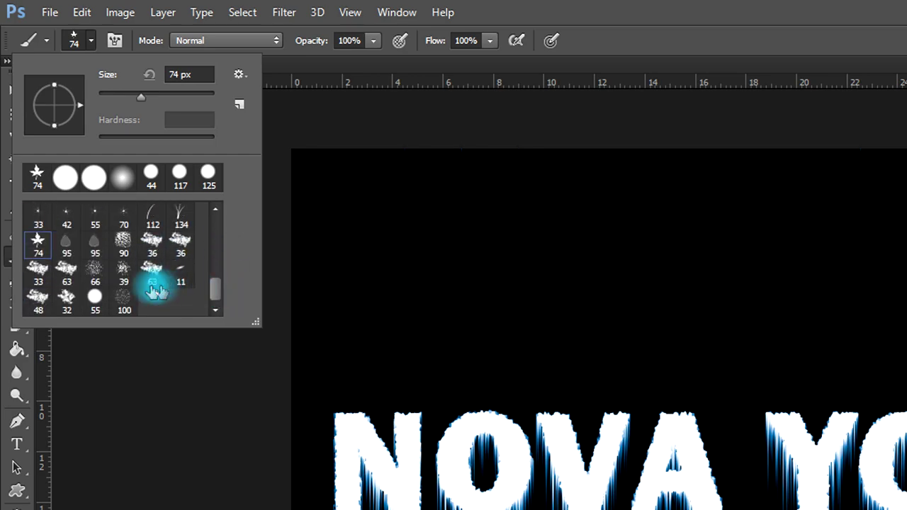
{"action": "left_click", "coordinate": [181, 281]}
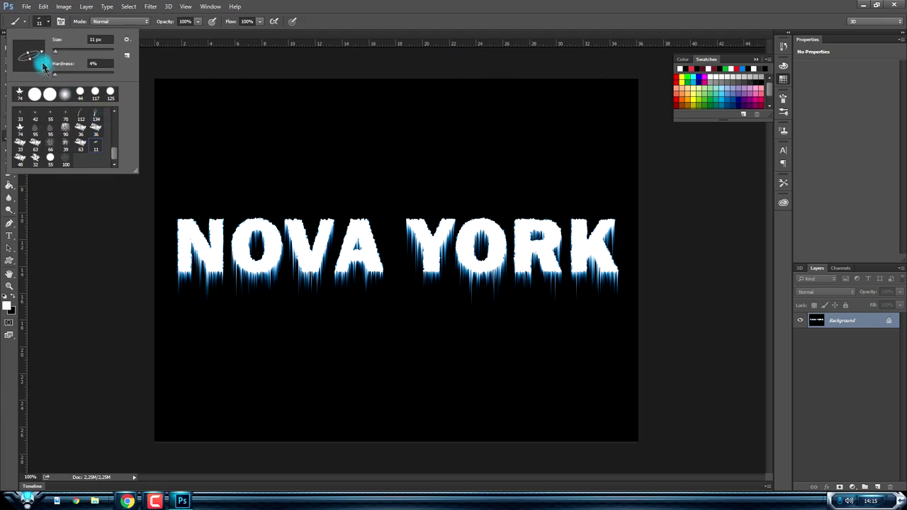
{"action": "left_click", "coordinate": [15, 298]}
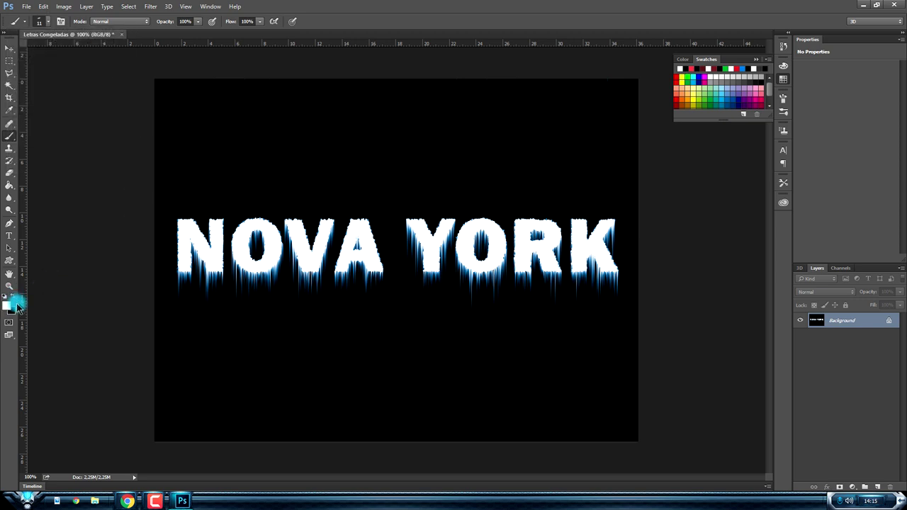
Dot small white specks across the sky above the lettering, undoing a stray curved stroke
{"action": "left_click", "coordinate": [390, 166]}
{"action": "left_click", "coordinate": [443, 161]}
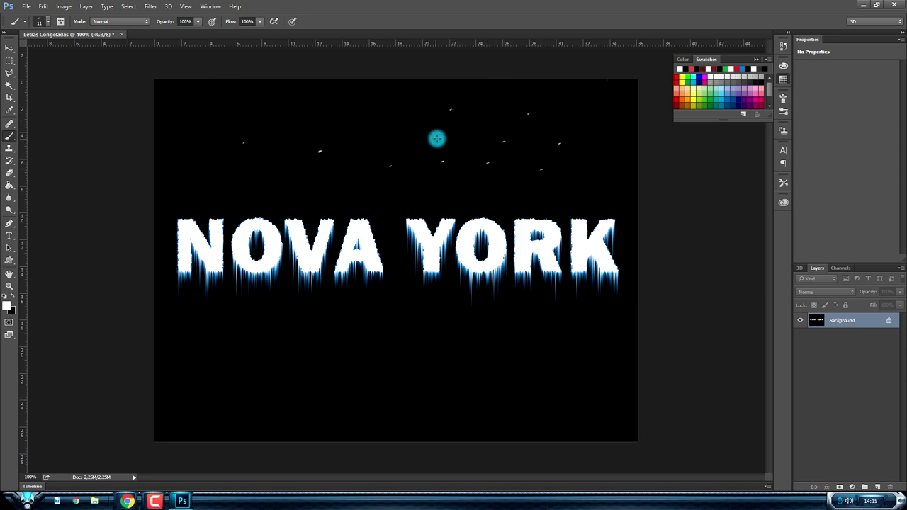
{"action": "left_click_drag", "start_coordinate": [387, 131], "coordinate": [340, 186]}
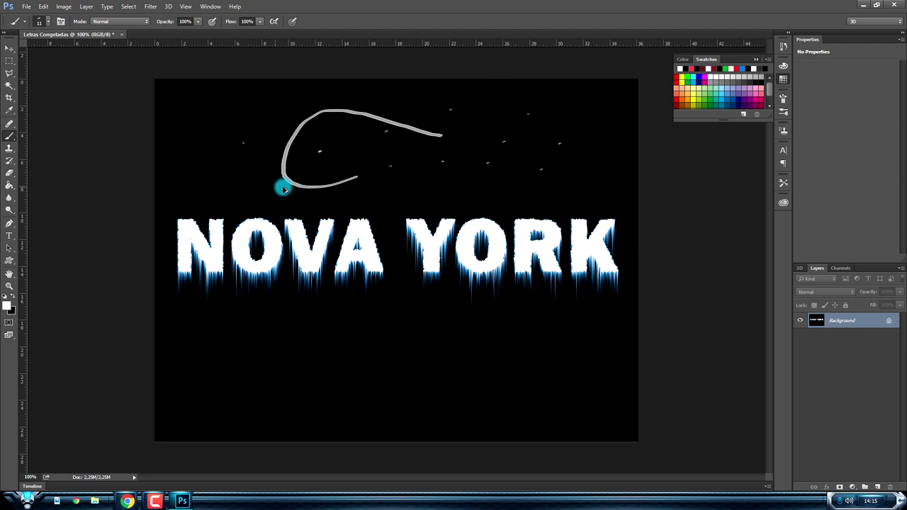
{"action": "key", "text": "ctrl+z"}
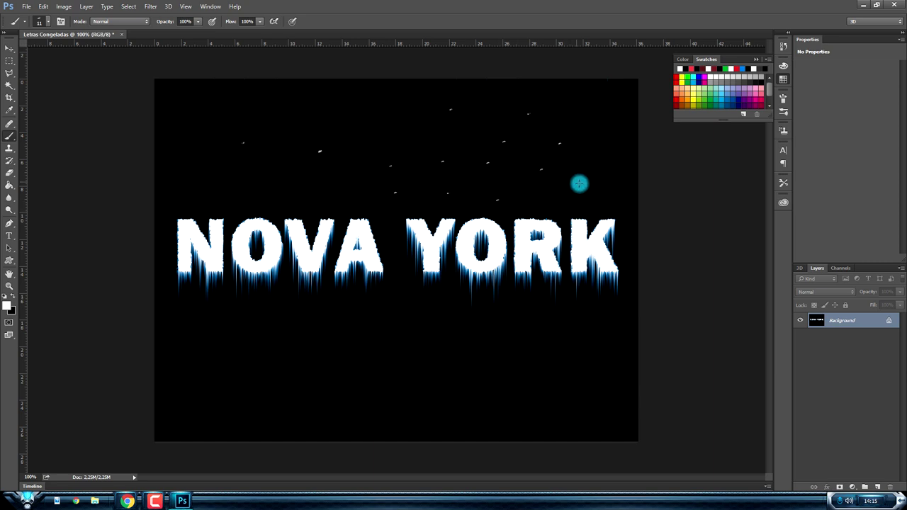
{"action": "left_click", "coordinate": [383, 127]}
{"action": "left_click", "coordinate": [327, 112]}
{"action": "left_click", "coordinate": [341, 186]}
{"action": "left_click", "coordinate": [271, 174]}
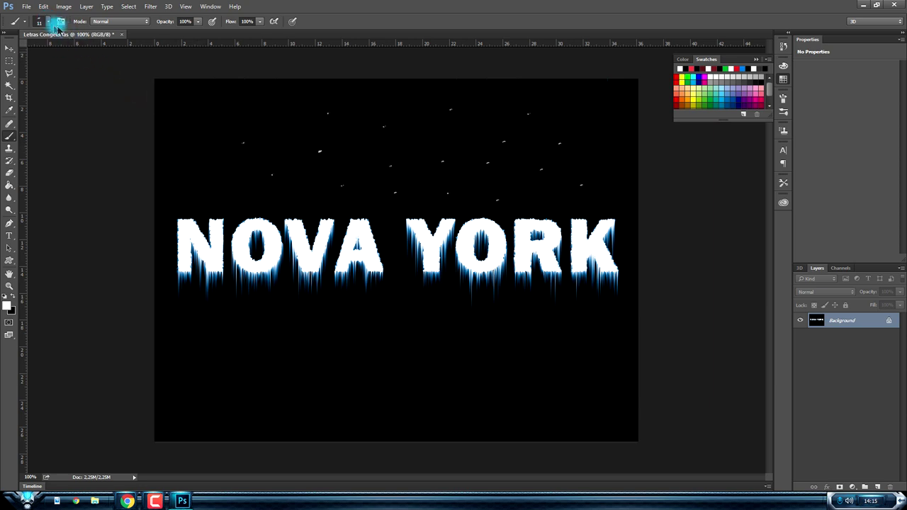
{"action": "left_click", "coordinate": [48, 26]}
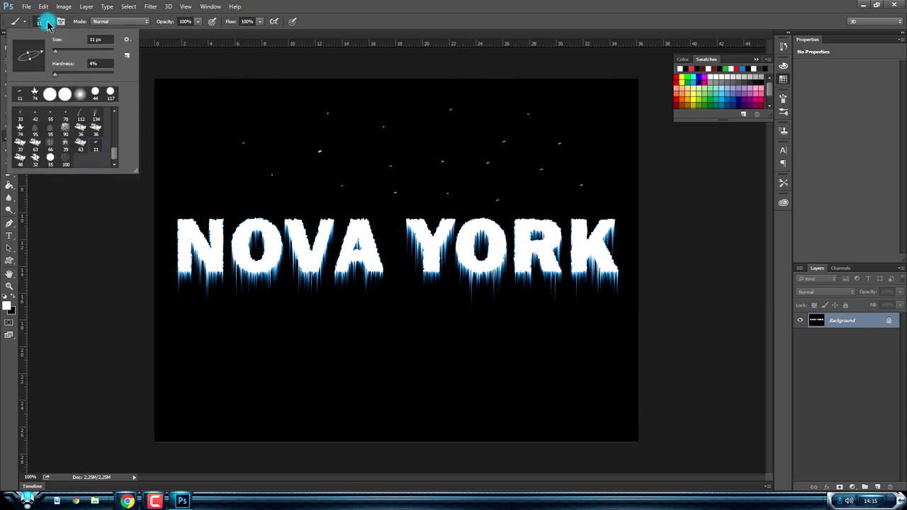
Stamp snow speckles with the 100 px and 133 px speckle brushes, undoing a wide band
{"action": "left_click", "coordinate": [71, 166]}
{"action": "left_click", "coordinate": [197, 147]}
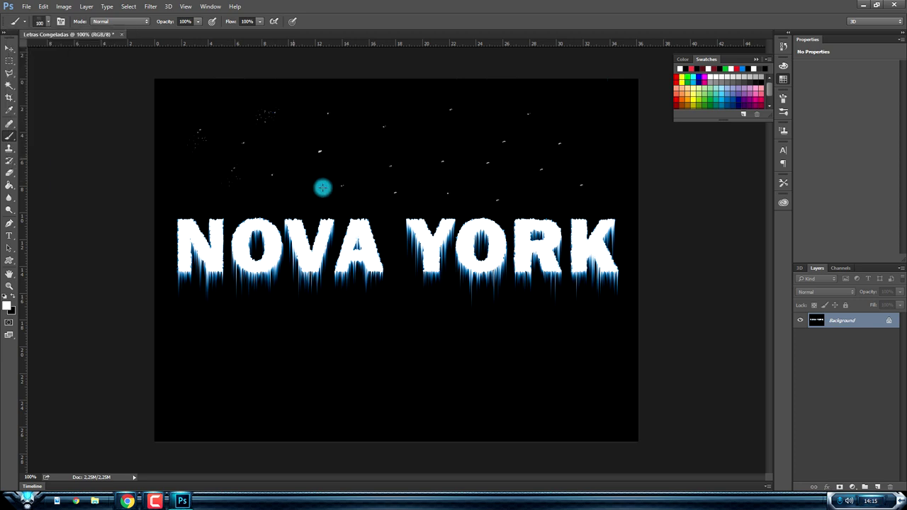
{"action": "right_click", "coordinate": [410, 124]}
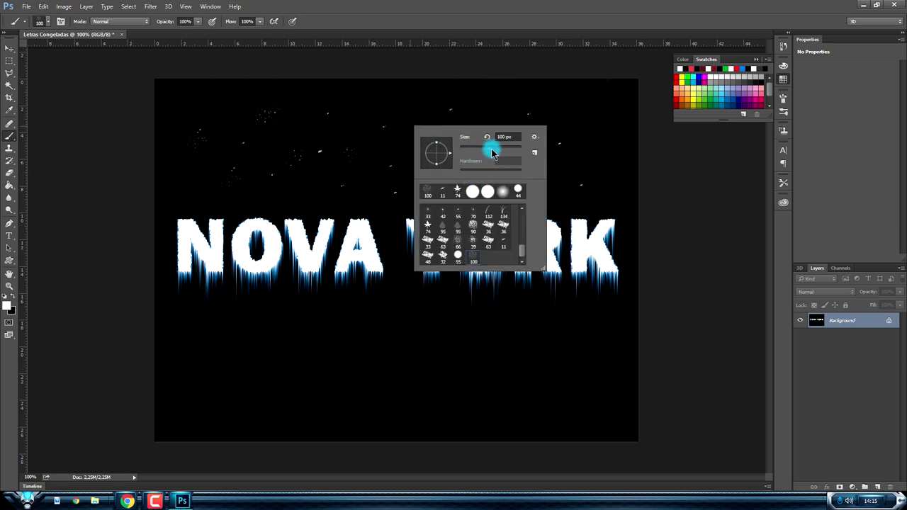
{"action": "left_click", "coordinate": [435, 371]}
{"action": "left_click", "coordinate": [317, 381]}
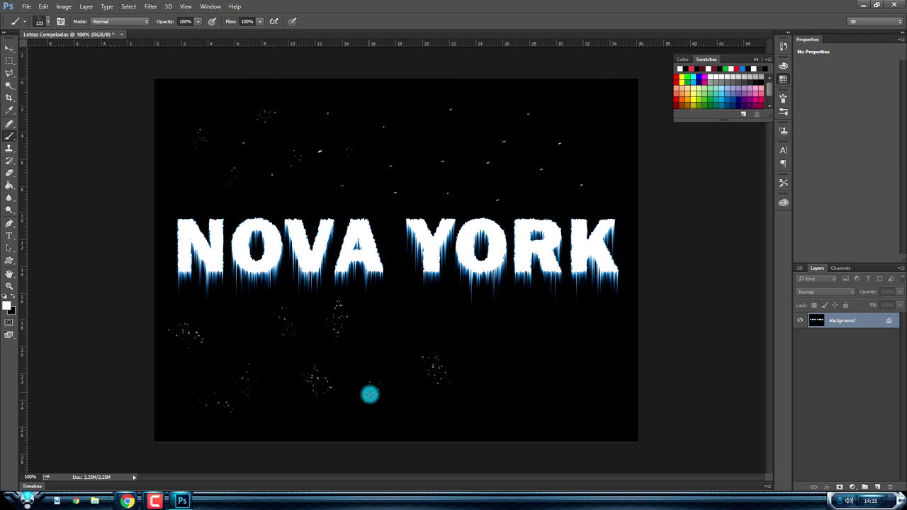
{"action": "left_click_drag", "start_coordinate": [386, 424], "coordinate": [579, 392]}
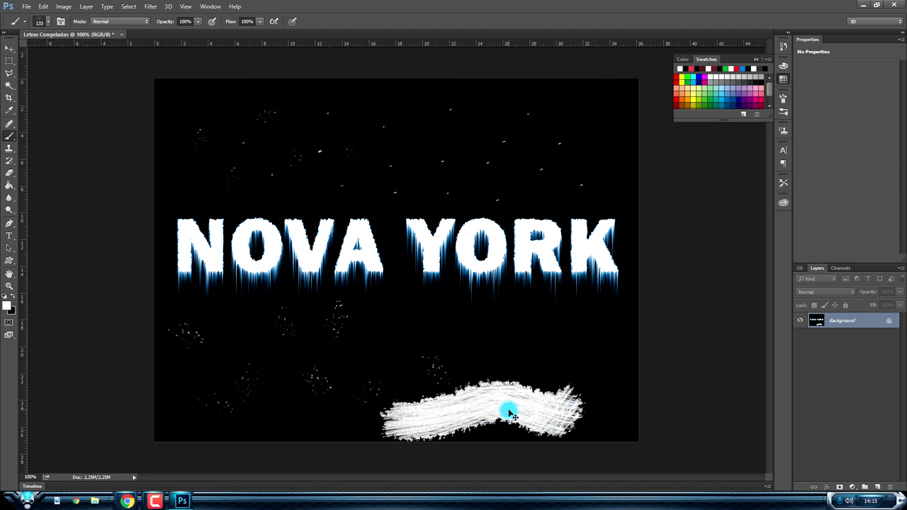
{"action": "key", "text": "ctrl+z"}
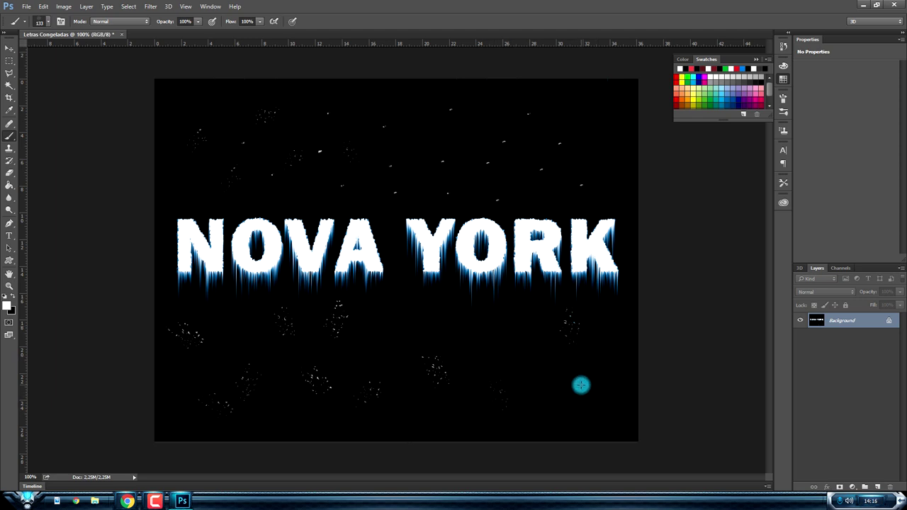
Stamp small 66 px speckles in the sky, then snow dabs below YORK at 102 px
{"action": "left_click", "coordinate": [47, 22]}
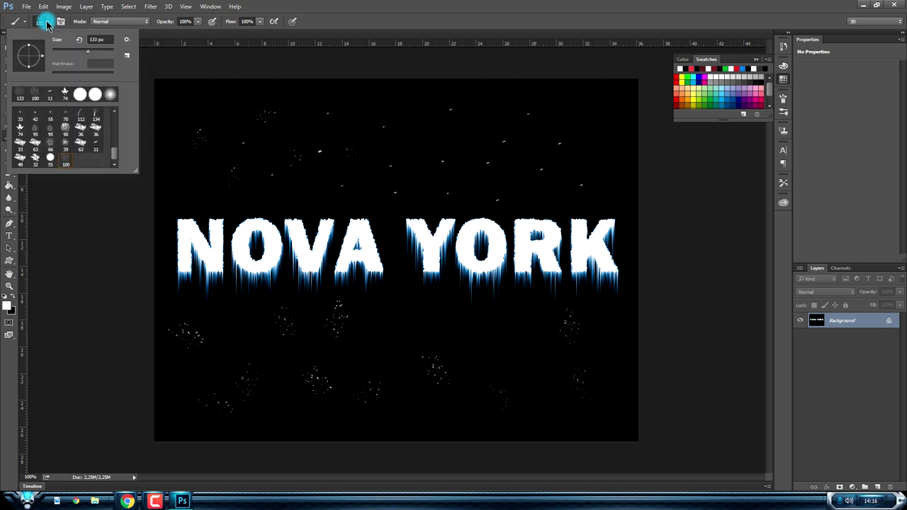
{"action": "left_click", "coordinate": [53, 145]}
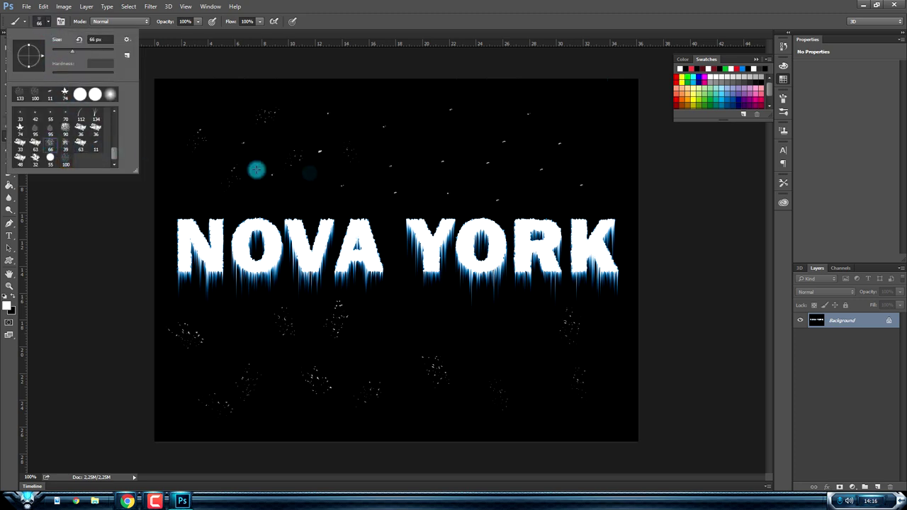
{"action": "left_click", "coordinate": [417, 140]}
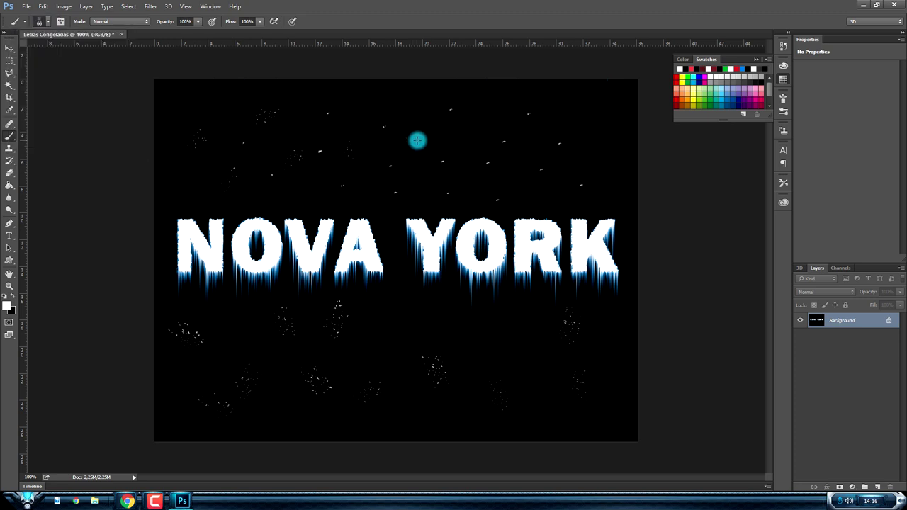
{"action": "right_click", "coordinate": [490, 125]}
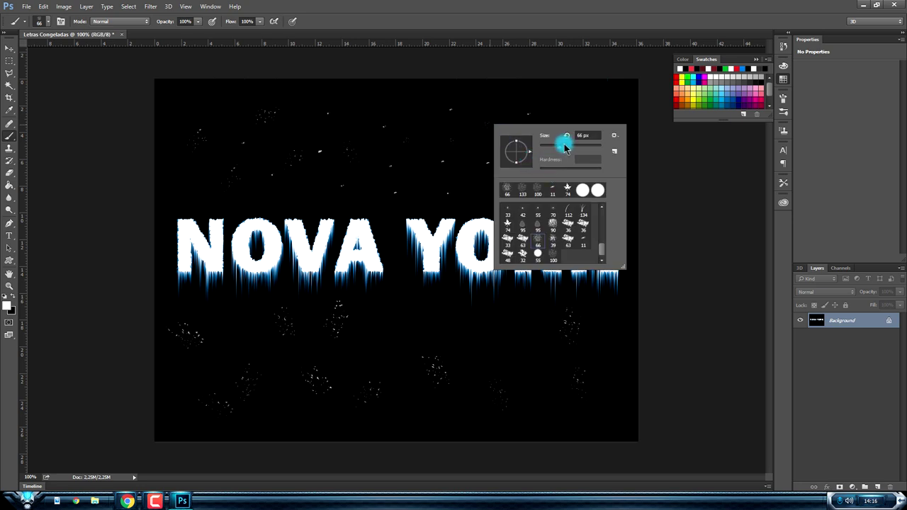
{"action": "left_click", "coordinate": [468, 182]}
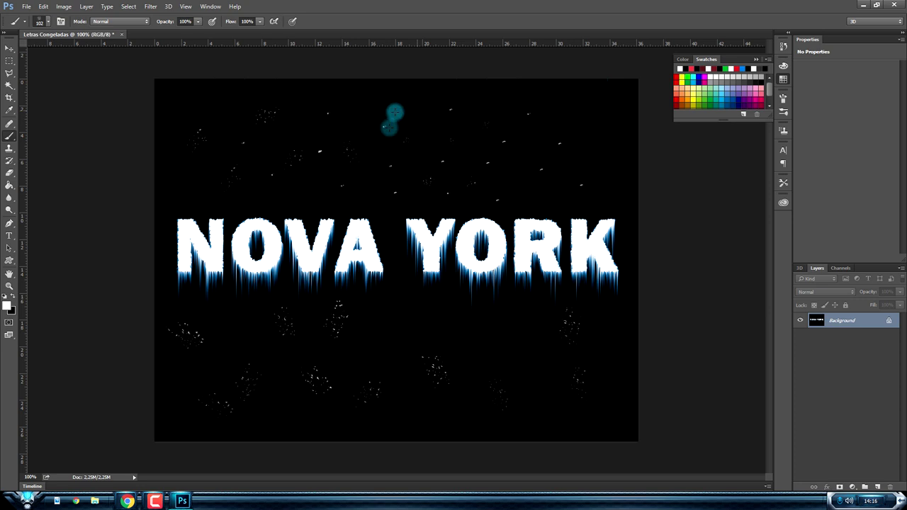
{"action": "right_click", "coordinate": [326, 181]}
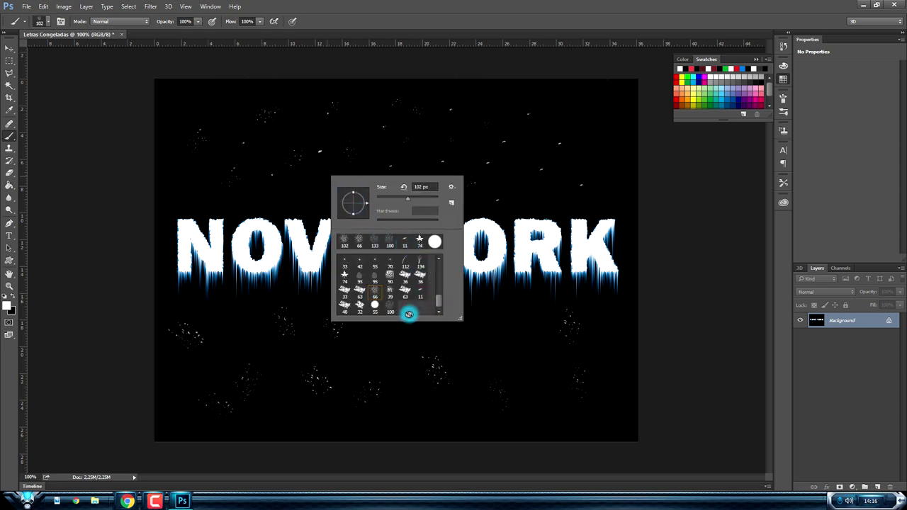
{"action": "left_click", "coordinate": [351, 312]}
{"action": "left_click", "coordinate": [510, 331]}
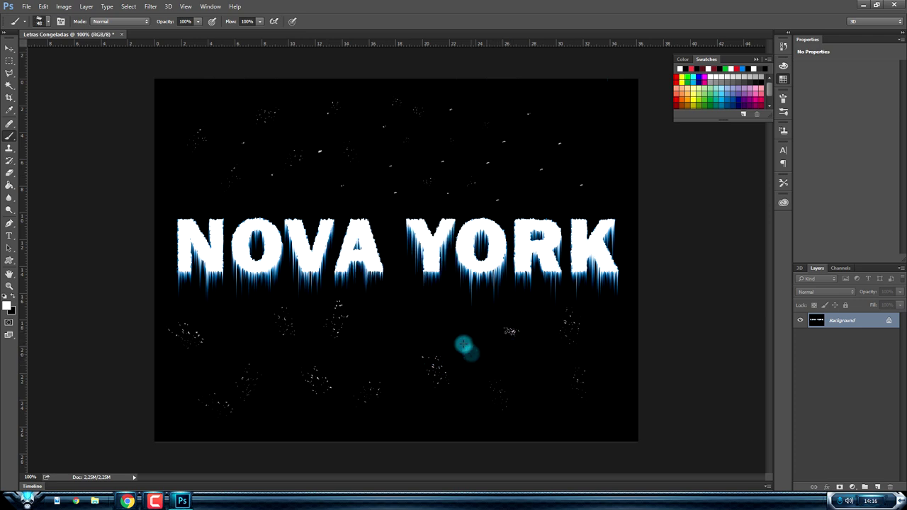
{"action": "left_click", "coordinate": [479, 360]}
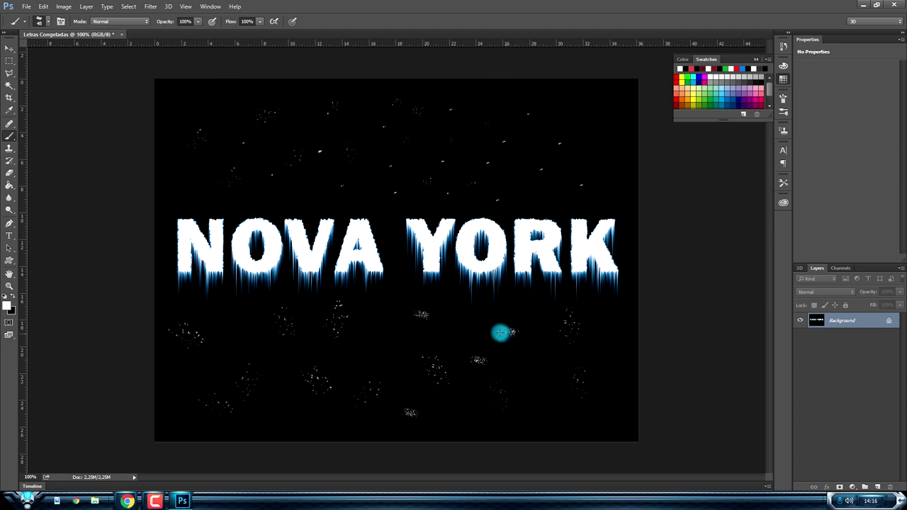
Enlarge the snow brush to 111 px and stamp snow clusters along the bottom
{"action": "right_click", "coordinate": [450, 340]}
{"action": "left_click_drag", "start_coordinate": [517, 365], "coordinate": [535, 365]}
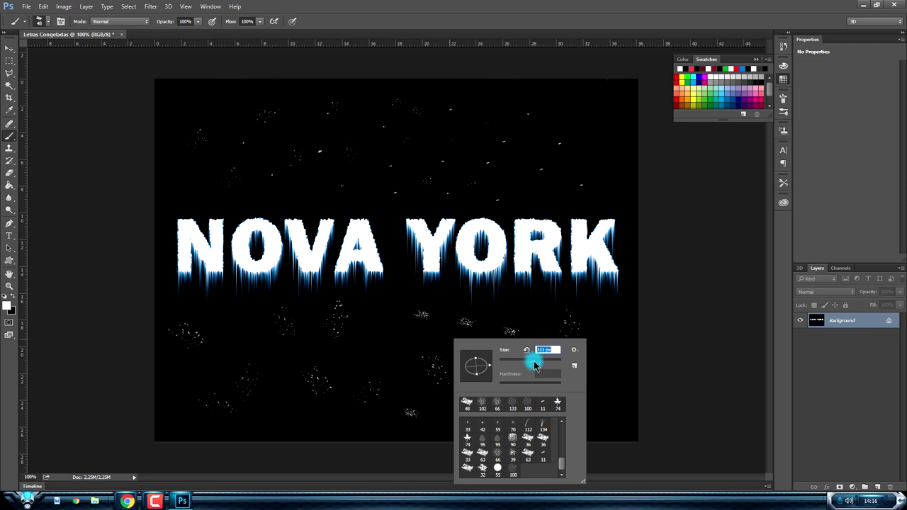
{"action": "left_click", "coordinate": [555, 323]}
{"action": "left_click", "coordinate": [547, 372]}
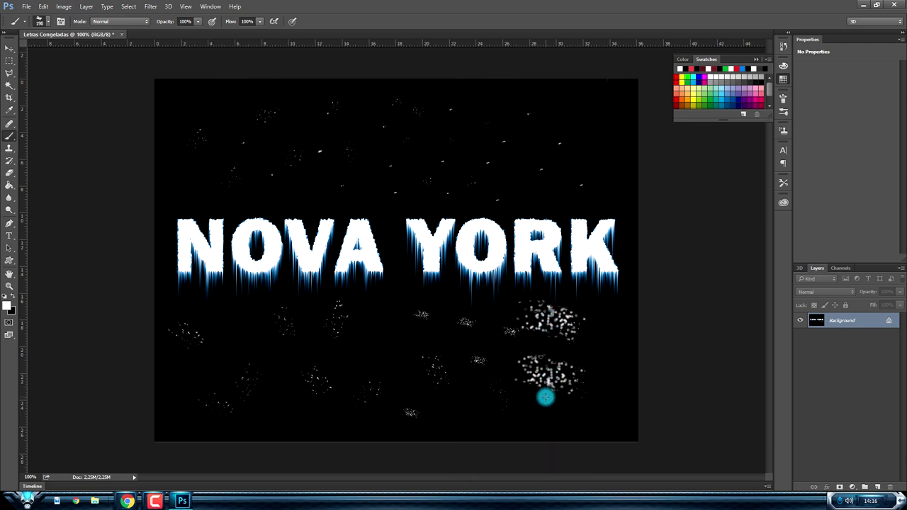
{"action": "left_click", "coordinate": [503, 409]}
{"action": "left_click", "coordinate": [457, 410]}
{"action": "left_click", "coordinate": [413, 346]}
{"action": "left_click", "coordinate": [350, 386]}
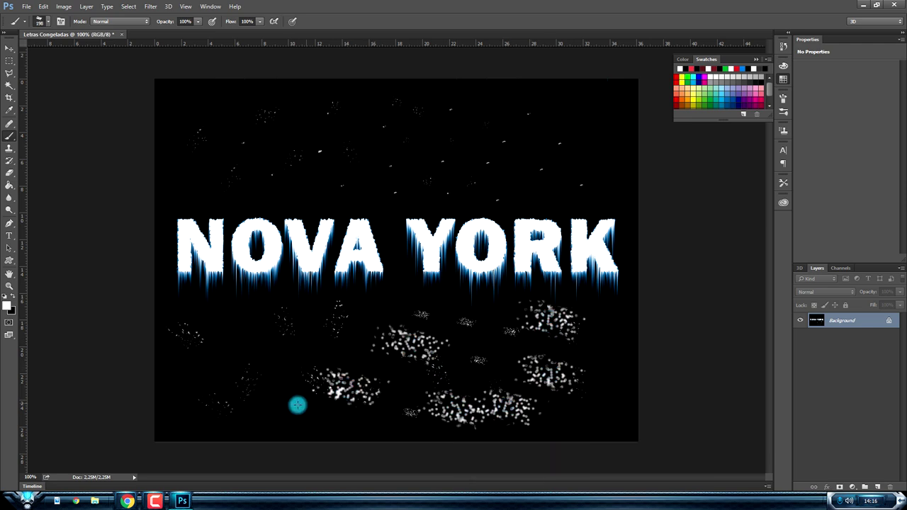
{"action": "left_click", "coordinate": [285, 406]}
{"action": "left_click", "coordinate": [253, 342]}
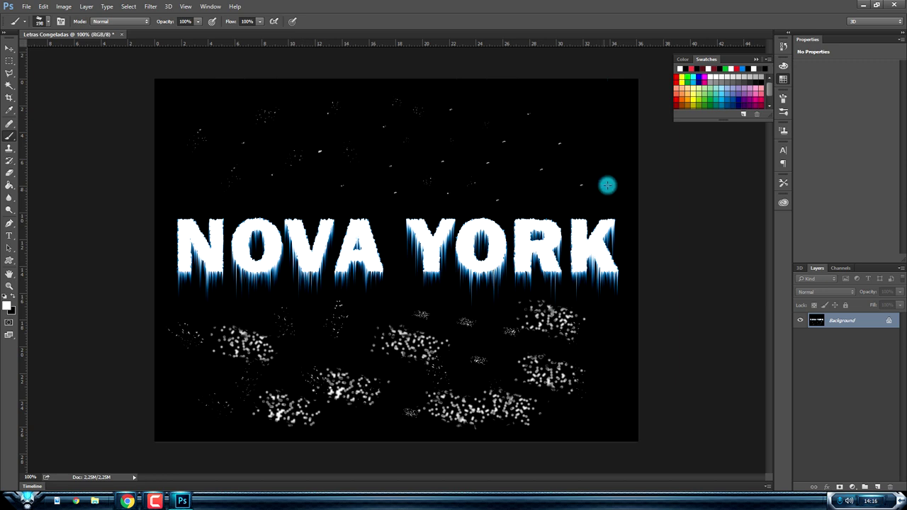
{"action": "right_click", "coordinate": [429, 183]}
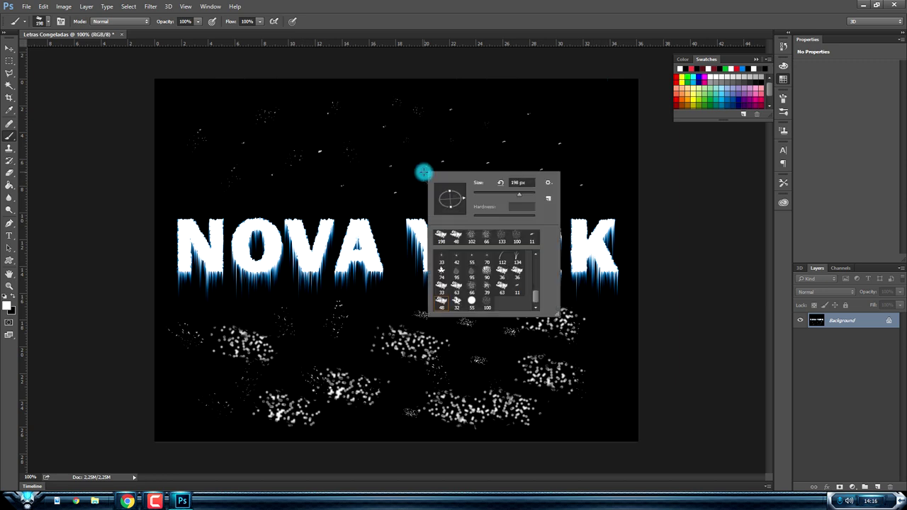
Paint white leaves with the 74 px maple-leaf brush across the sky and lower canvas
{"action": "mouse_move", "coordinate": [538, 300]}
{"action": "left_mouse_down"}
{"action": "mouse_move", "coordinate": [545, 282]}
{"action": "mouse_move", "coordinate": [543, 292]}
{"action": "left_mouse_up"}
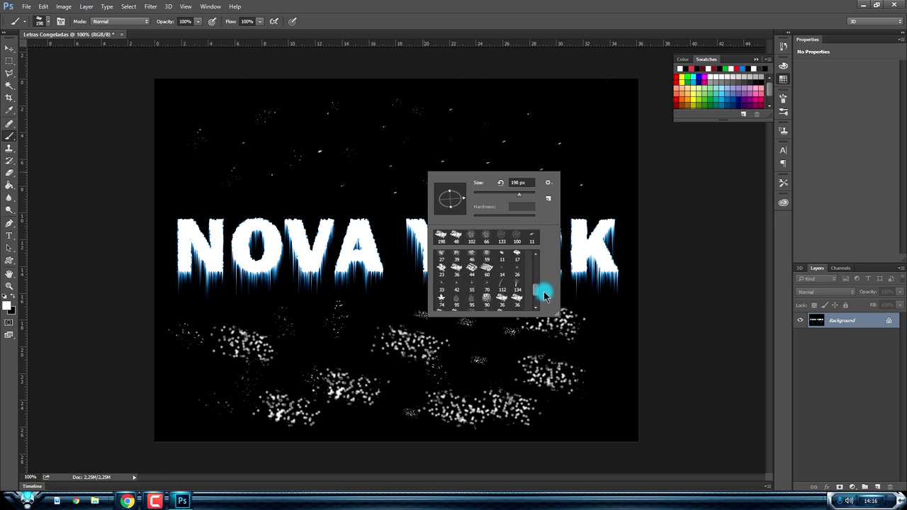
{"action": "left_click", "coordinate": [444, 300]}
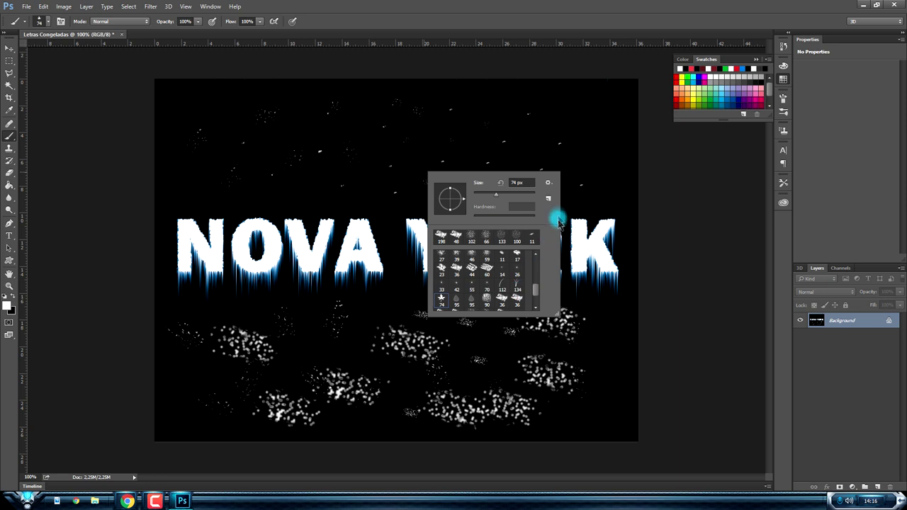
{"action": "mouse_move", "coordinate": [560, 142]}
{"action": "left_mouse_down"}
{"action": "mouse_move", "coordinate": [574, 148]}
{"action": "mouse_move", "coordinate": [492, 174]}
{"action": "mouse_move", "coordinate": [397, 170]}
{"action": "mouse_move", "coordinate": [257, 140]}
{"action": "mouse_move", "coordinate": [358, 96]}
{"action": "mouse_move", "coordinate": [313, 178]}
{"action": "mouse_move", "coordinate": [190, 192]}
{"action": "mouse_move", "coordinate": [177, 206]}
{"action": "left_mouse_up"}
{"action": "mouse_move", "coordinate": [318, 350]}
{"action": "left_mouse_down"}
{"action": "mouse_move", "coordinate": [472, 310]}
{"action": "mouse_move", "coordinate": [573, 371]}
{"action": "mouse_move", "coordinate": [583, 387]}
{"action": "left_mouse_up"}
{"action": "mouse_move", "coordinate": [412, 401]}
{"action": "left_mouse_down"}
{"action": "mouse_move", "coordinate": [263, 406]}
{"action": "mouse_move", "coordinate": [182, 389]}
{"action": "mouse_move", "coordinate": [362, 330]}
{"action": "mouse_move", "coordinate": [391, 295]}
{"action": "mouse_move", "coordinate": [383, 401]}
{"action": "mouse_move", "coordinate": [430, 363]}
{"action": "left_mouse_up"}
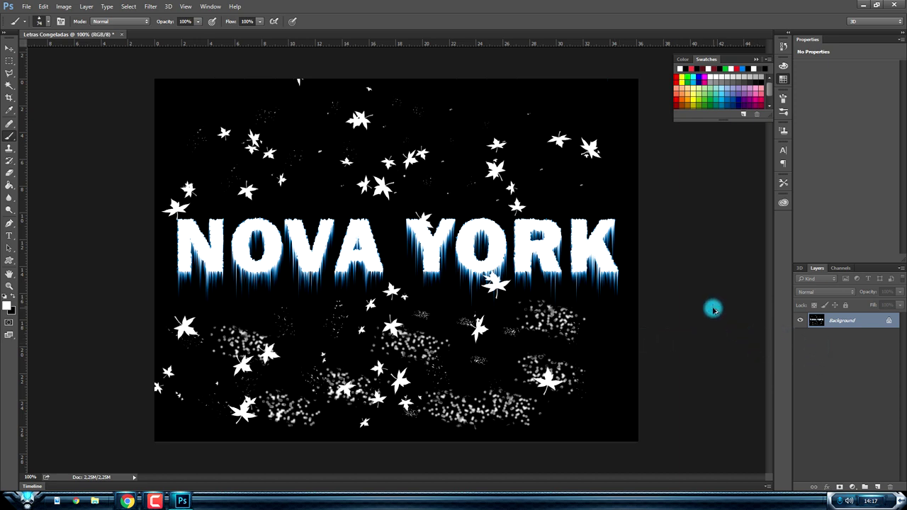
Step back five times with Ctrl+Alt+Z to remove leaves and snow clusters, reselecting the Brush Tool
{"action": "key", "text": "ctrl+alt+z"}
{"action": "key", "text": "ctrl+alt+z"}
{"action": "key", "text": "ctrl+alt+z"}
{"action": "key", "text": "ctrl+alt+z"}
{"action": "key", "text": "ctrl+alt+z"}
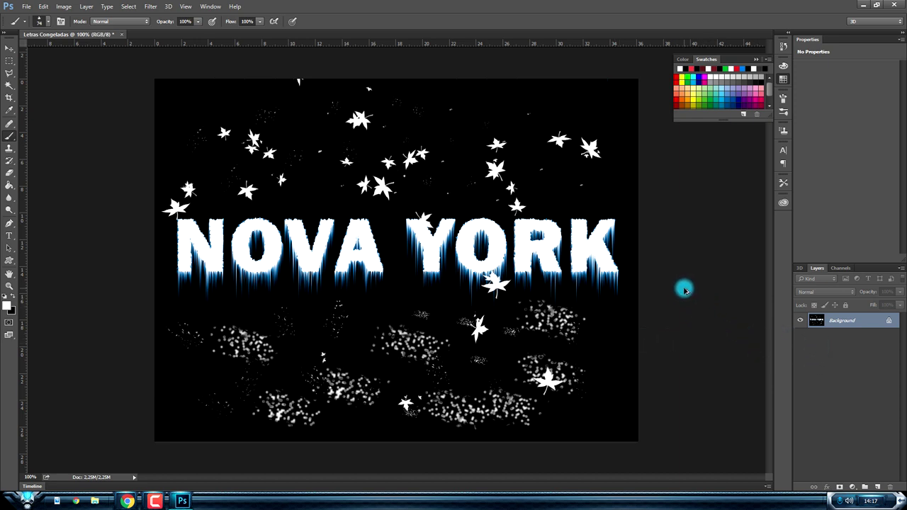
{"action": "key", "text": "ctrl+alt+z"}
{"action": "key", "text": "ctrl+alt+z"}
{"action": "key", "text": "ctrl+alt+z"}
{"action": "key", "text": "ctrl+alt+z"}
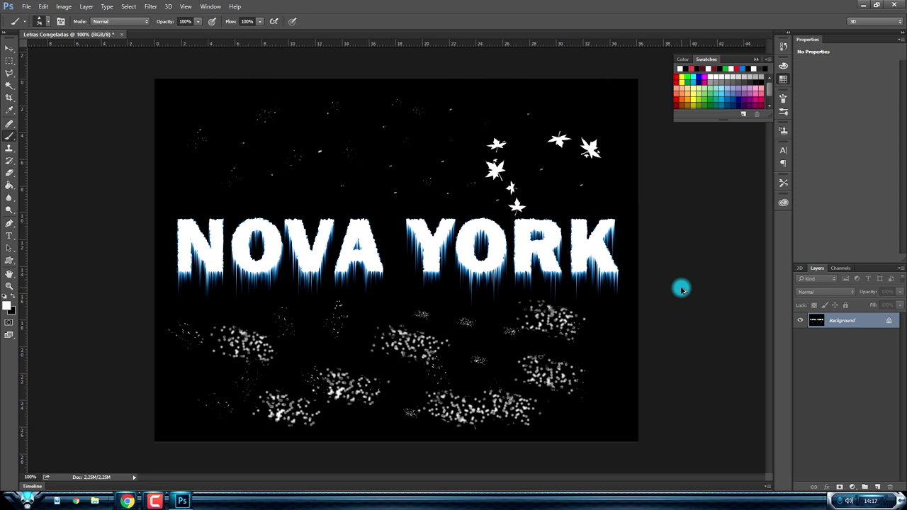
{"action": "key", "text": "ctrl+alt+z"}
{"action": "key", "text": "ctrl+alt+z"}
{"action": "key", "text": "ctrl+alt+z"}
{"action": "key", "text": "ctrl+alt+z"}
{"action": "key", "text": "ctrl+alt+z"}
{"action": "key", "text": "ctrl+alt+z"}
{"action": "key", "text": "ctrl+alt+z"}
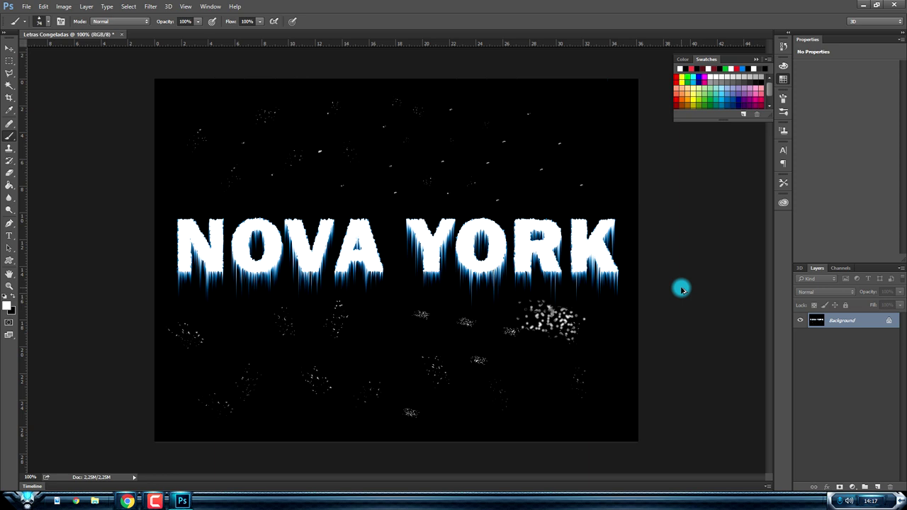
{"action": "key", "text": "ctrl+alt+z"}
{"action": "key", "text": "ctrl+alt+z"}
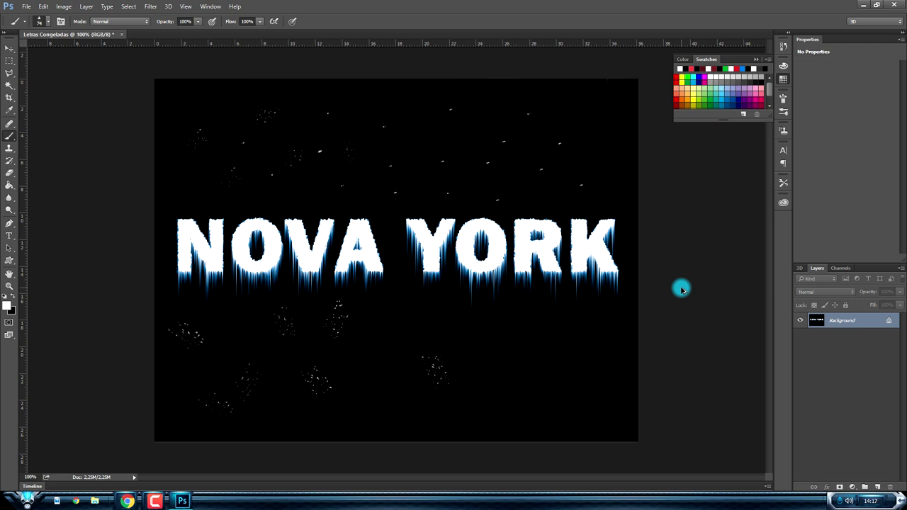
{"action": "key", "text": "ctrl+alt+z"}
{"action": "key", "text": "ctrl+alt+z"}
{"action": "key", "text": "ctrl+alt+z"}
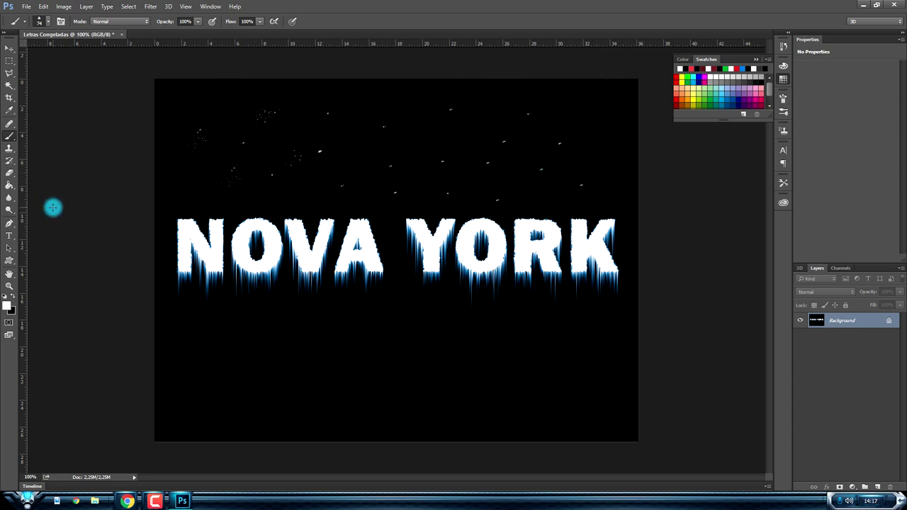
{"action": "right_click", "coordinate": [9, 137]}
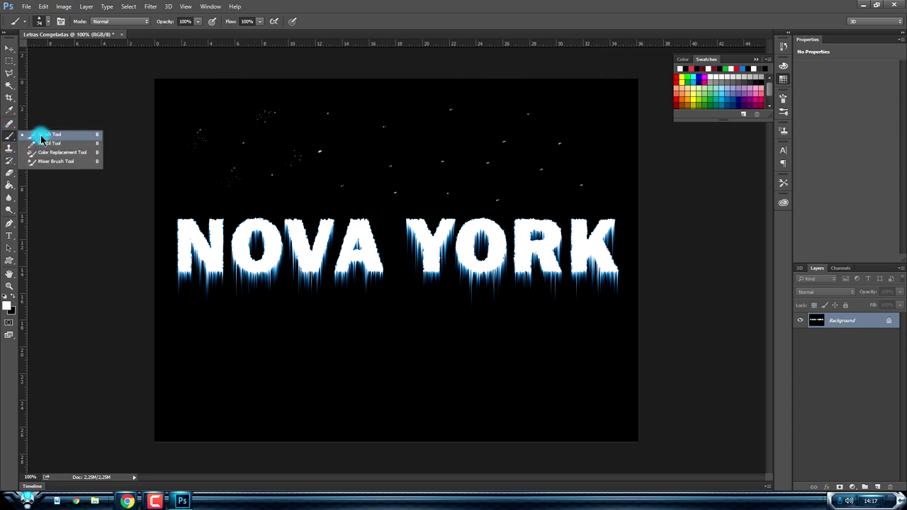
{"action": "left_click", "coordinate": [40, 135]}
Reset colours to black and choose a hard round brush, undoing an oversized 421 px dab
{"action": "left_click", "coordinate": [12, 294]}
{"action": "left_click", "coordinate": [48, 21]}
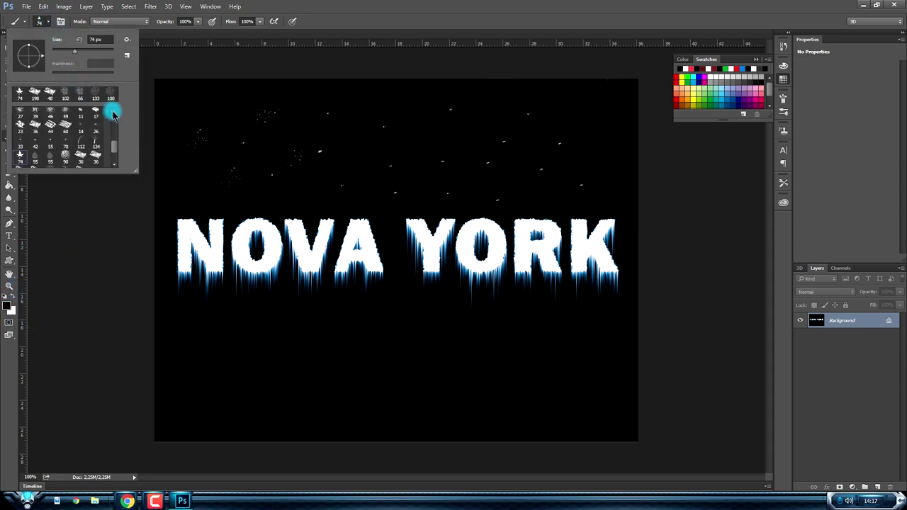
{"action": "left_click_drag", "start_coordinate": [116, 147], "coordinate": [117, 125]}
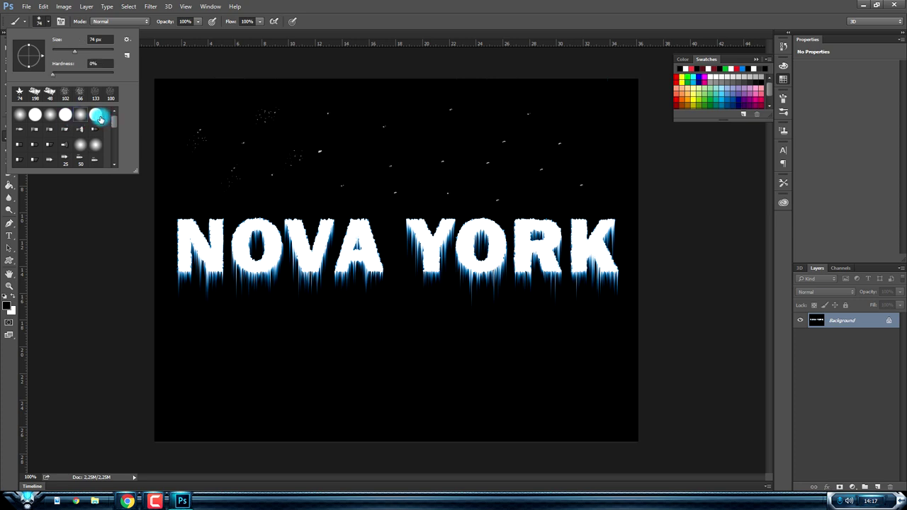
{"action": "left_click", "coordinate": [243, 145]}
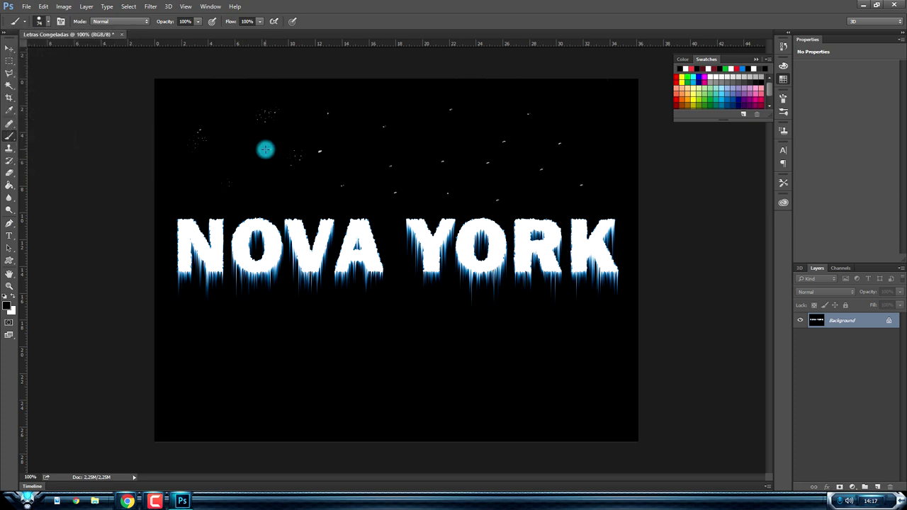
{"action": "right_click", "coordinate": [265, 149]}
{"action": "left_click_drag", "start_coordinate": [336, 173], "coordinate": [372, 177]}
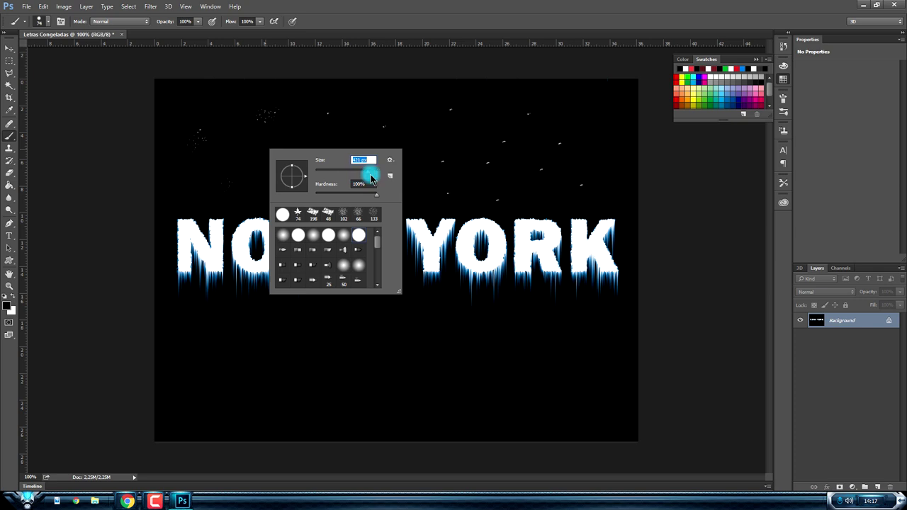
{"action": "left_click", "coordinate": [232, 125]}
{"action": "key", "text": "ctrl+z"}
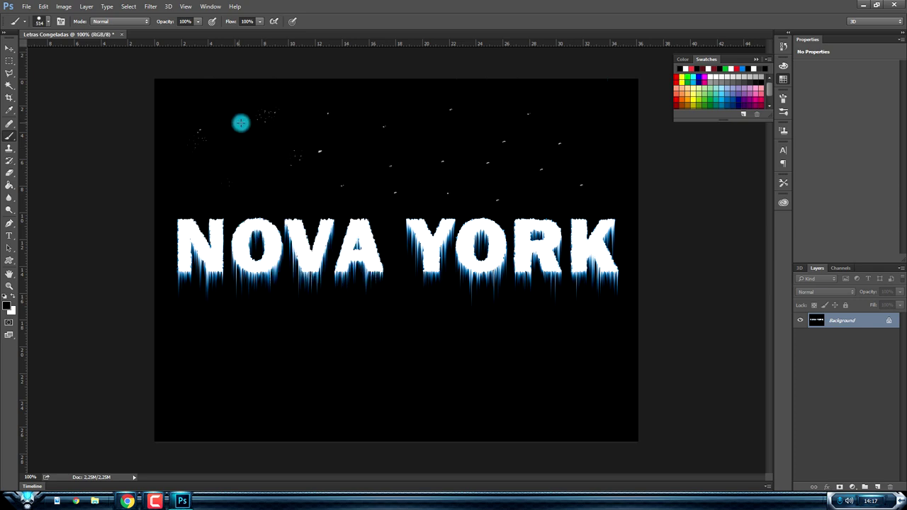
Shrink the brush and paint black over the leftover dots above NOVA YORK
{"action": "right_click", "coordinate": [244, 123]}
{"action": "left_click_drag", "start_coordinate": [348, 150], "coordinate": [328, 150]}
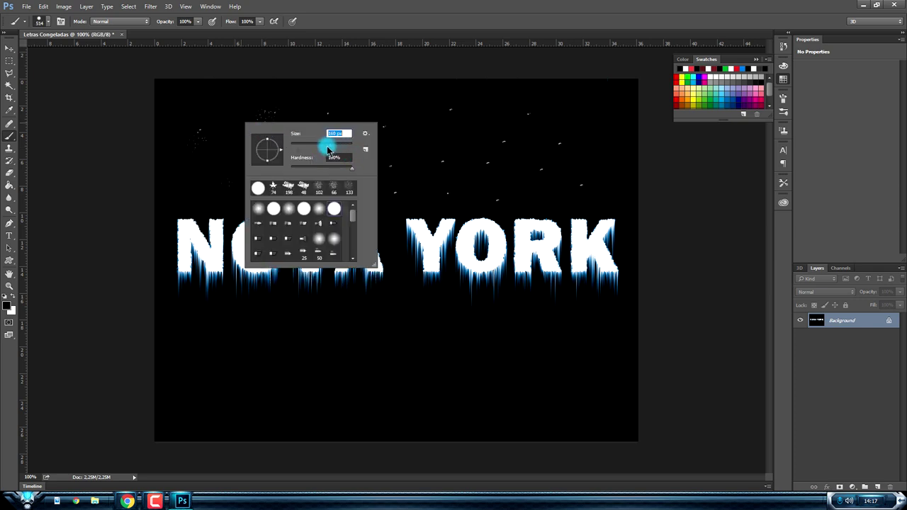
{"action": "left_click", "coordinate": [401, 123]}
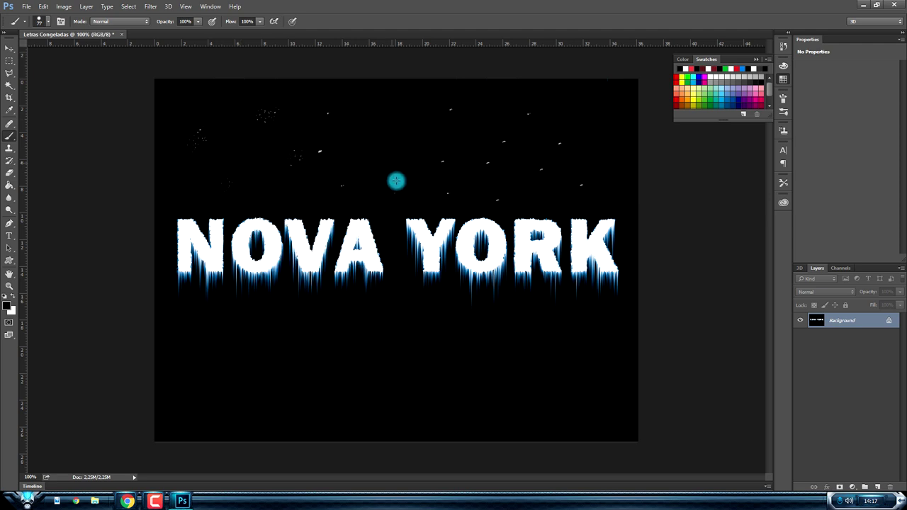
{"action": "mouse_move", "coordinate": [410, 186]}
{"action": "left_mouse_down"}
{"action": "mouse_move", "coordinate": [478, 159]}
{"action": "mouse_move", "coordinate": [532, 111]}
{"action": "mouse_move", "coordinate": [444, 95]}
{"action": "mouse_move", "coordinate": [445, 146]}
{"action": "left_mouse_up"}
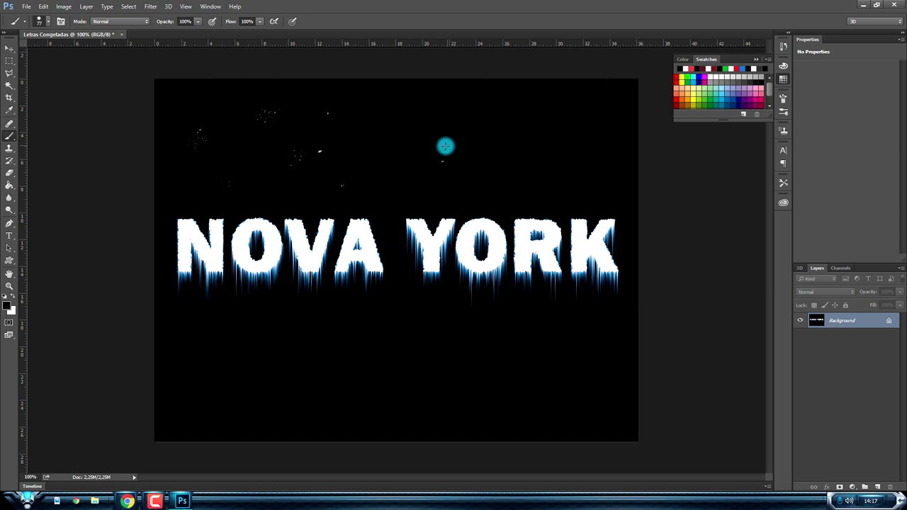
{"action": "mouse_move", "coordinate": [615, 84]}
{"action": "left_mouse_down"}
{"action": "mouse_move", "coordinate": [250, 128]}
{"action": "mouse_move", "coordinate": [245, 99]}
{"action": "mouse_move", "coordinate": [219, 77]}
{"action": "mouse_move", "coordinate": [197, 122]}
{"action": "mouse_move", "coordinate": [222, 182]}
{"action": "mouse_move", "coordinate": [305, 152]}
{"action": "mouse_move", "coordinate": [335, 174]}
{"action": "mouse_move", "coordinate": [369, 173]}
{"action": "left_mouse_up"}
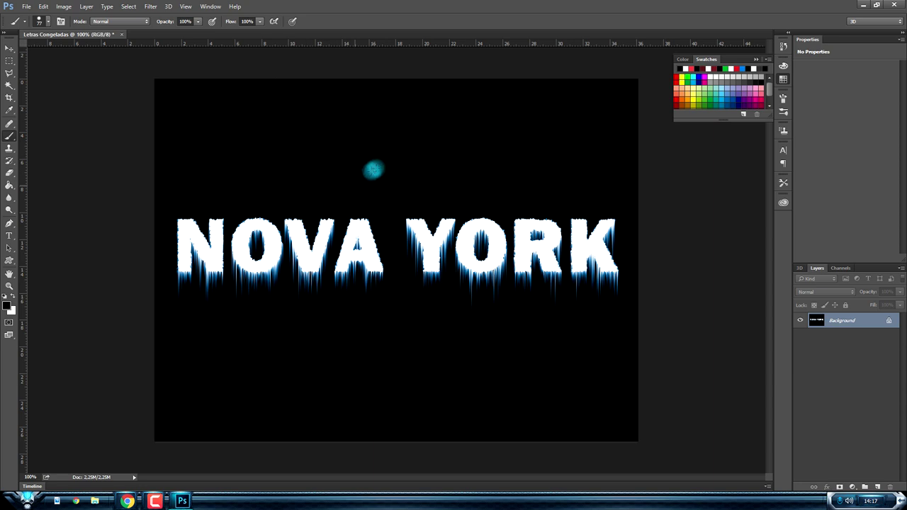
{"action": "left_click", "coordinate": [9, 49]}
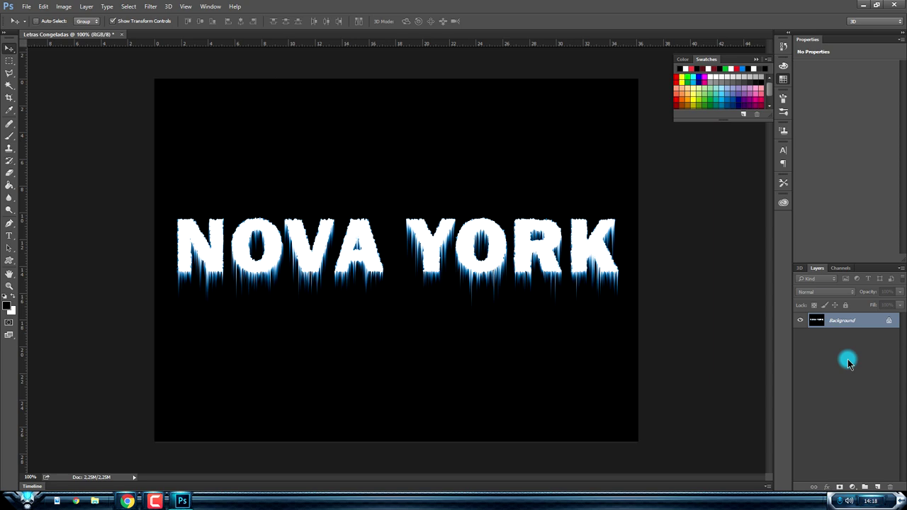
Create a new Layer 1 and choose the maple-leaf brush
{"action": "key", "text": "ctrl+shift+n"}
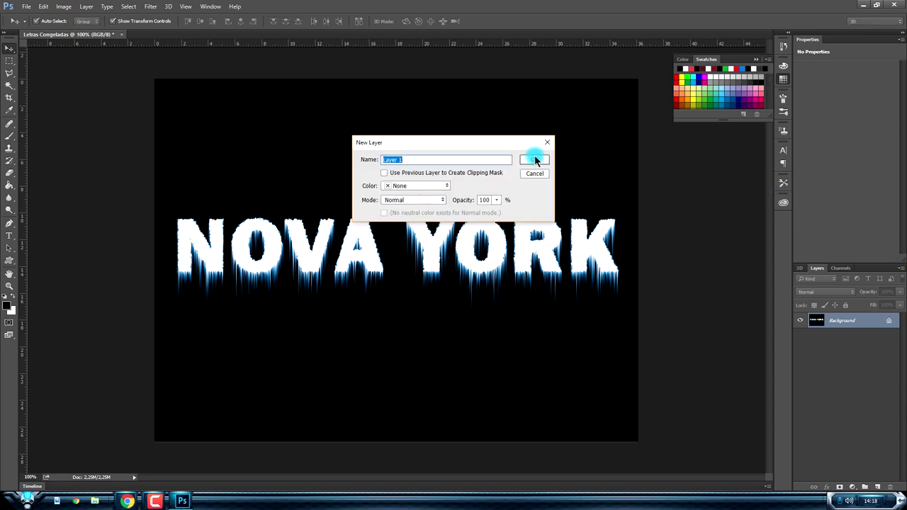
{"action": "left_click", "coordinate": [534, 160]}
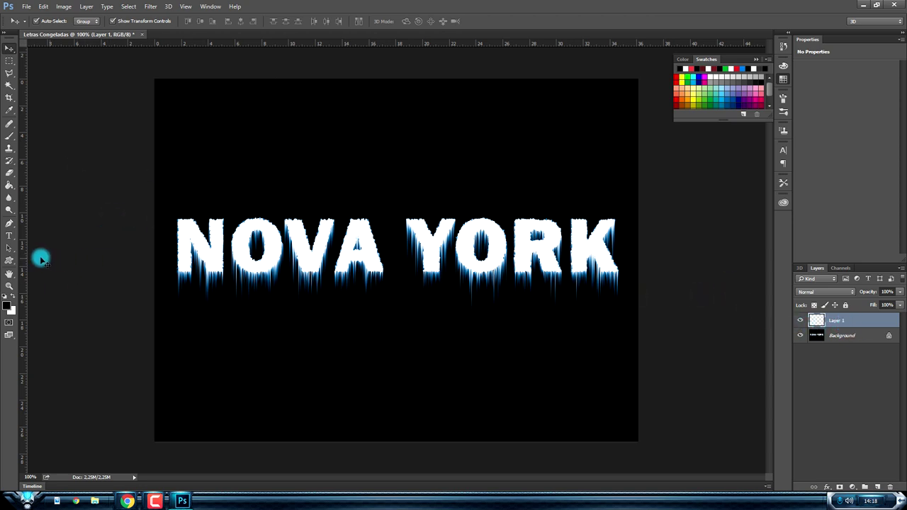
{"action": "left_click", "coordinate": [11, 136]}
{"action": "left_click", "coordinate": [48, 21]}
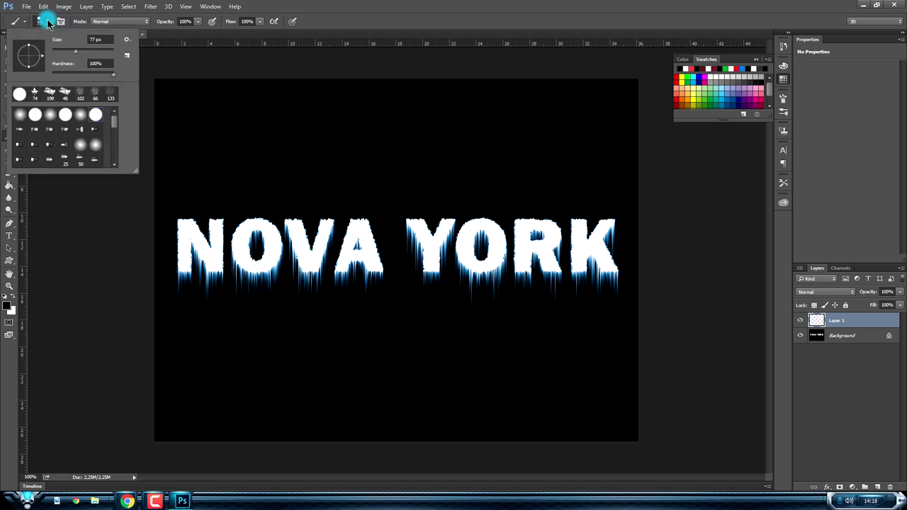
{"action": "scroll", "coordinate": [115, 146], "scroll_direction": "down", "scroll_amount": 5}
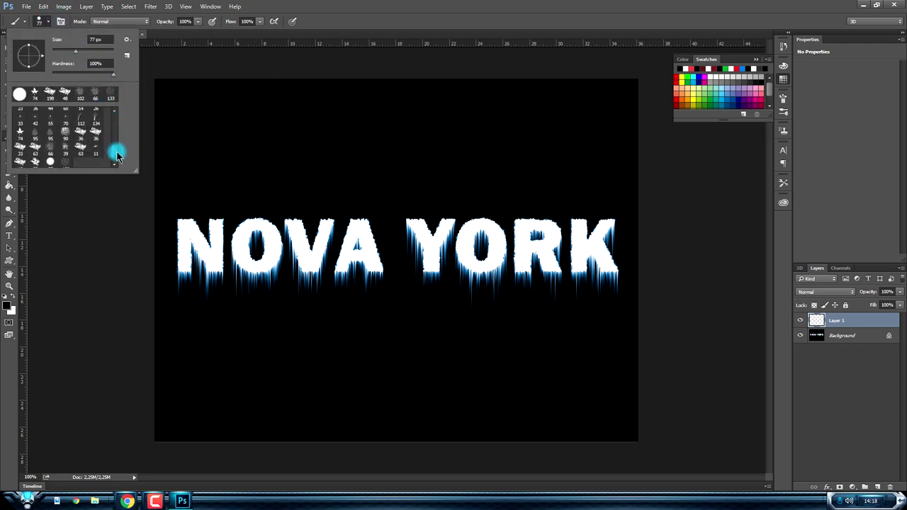
{"action": "double_click", "coordinate": [20, 130]}
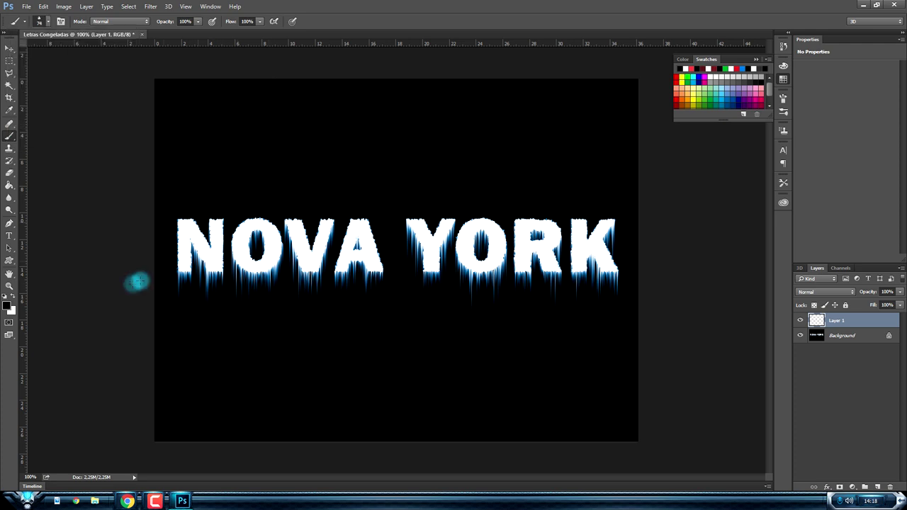
Stamp white maple leaves across the lower area, above YORK and along the top
{"action": "left_click", "coordinate": [269, 169]}
{"action": "left_click", "coordinate": [267, 316]}
{"action": "left_click", "coordinate": [409, 343]}
{"action": "left_click", "coordinate": [376, 389]}
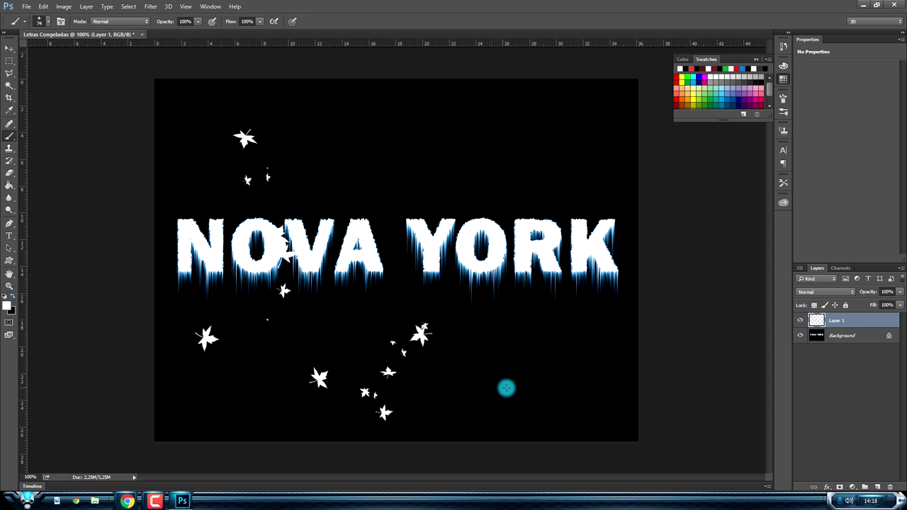
{"action": "left_click", "coordinate": [501, 385]}
{"action": "left_click", "coordinate": [547, 186]}
{"action": "mouse_move", "coordinate": [384, 129]}
{"action": "left_mouse_down"}
{"action": "mouse_move", "coordinate": [524, 116]}
{"action": "mouse_move", "coordinate": [435, 162]}
{"action": "left_mouse_up"}
Add more leaves in the corners and upper left, undoing the last bottom-centre stroke
{"action": "left_click", "coordinate": [254, 382]}
{"action": "left_click", "coordinate": [587, 333]}
{"action": "left_click", "coordinate": [584, 132]}
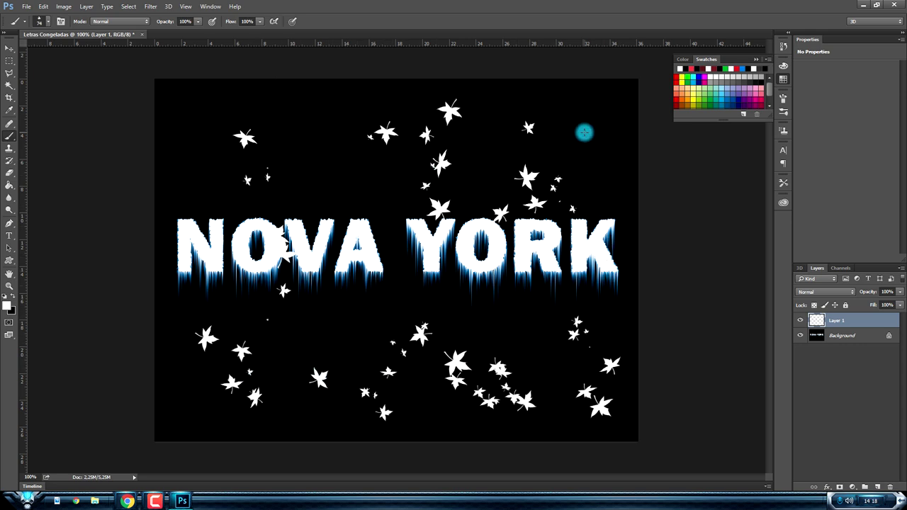
{"action": "left_click", "coordinate": [206, 105]}
{"action": "left_click", "coordinate": [186, 170]}
{"action": "left_click", "coordinate": [279, 107]}
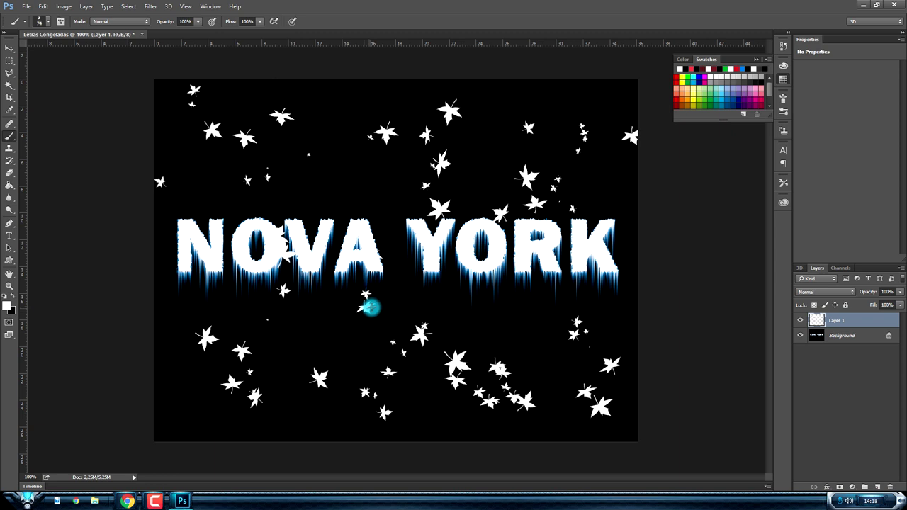
{"action": "left_click_drag", "start_coordinate": [300, 409], "coordinate": [430, 421]}
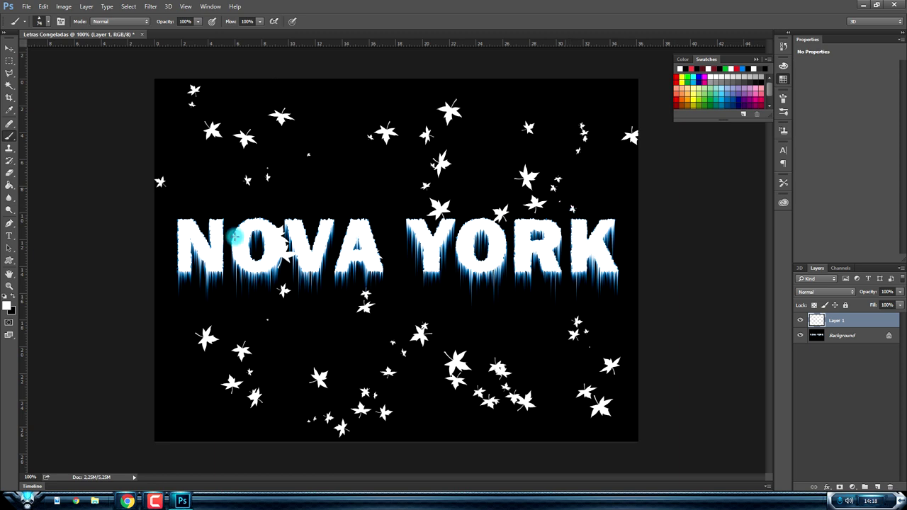
{"action": "key", "text": "ctrl+z"}
{"action": "key", "text": "x"}
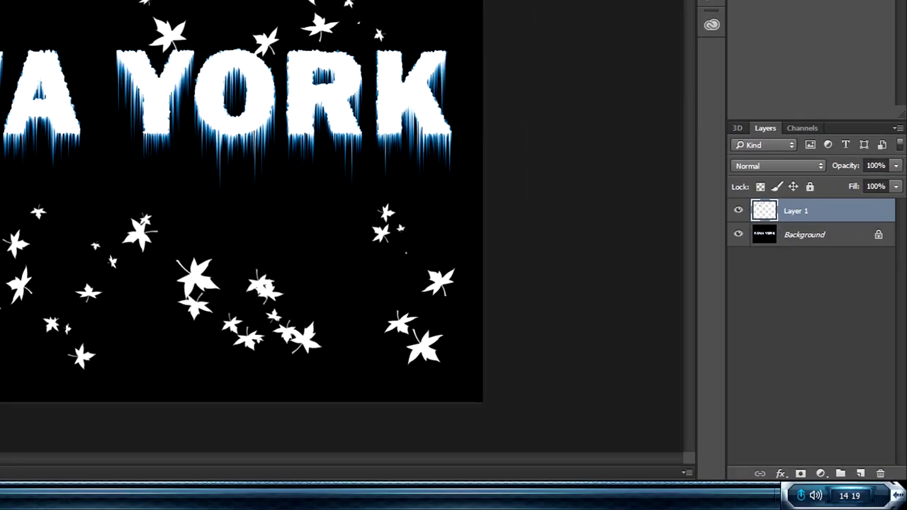
In Layer 1's Blending Options, try the green then glossy red preset styles
{"action": "right_click", "coordinate": [774, 214]}
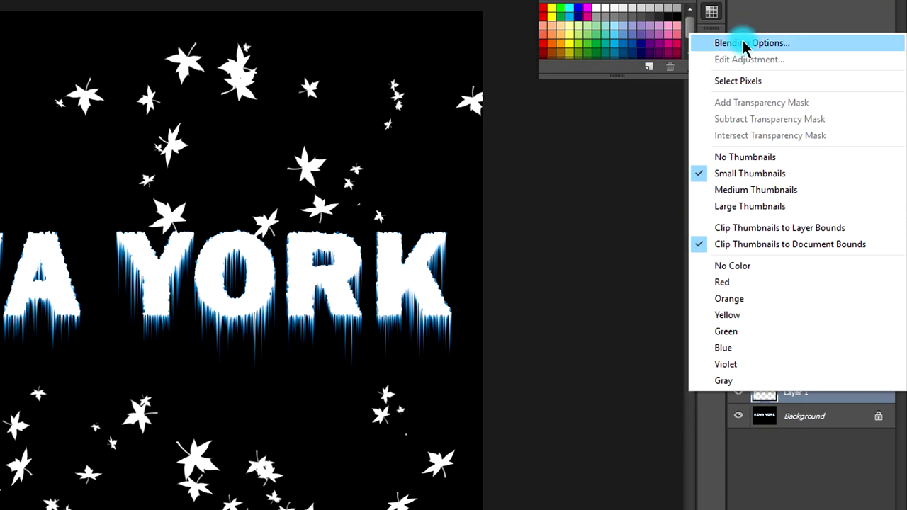
{"action": "left_click", "coordinate": [742, 43]}
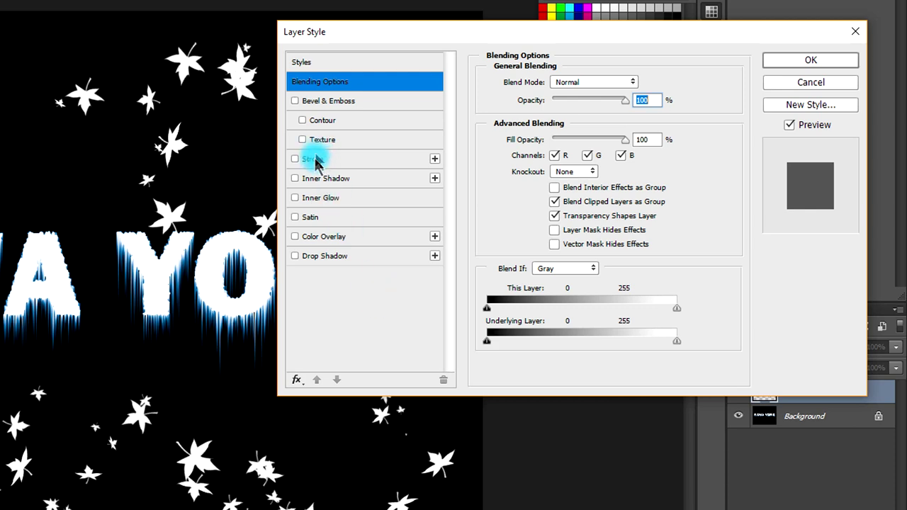
{"action": "left_click", "coordinate": [303, 63]}
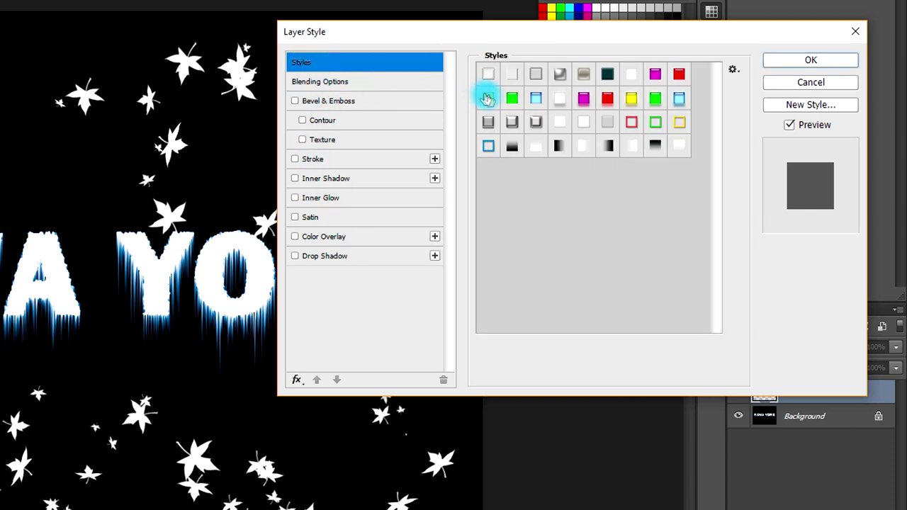
{"action": "left_click", "coordinate": [512, 99]}
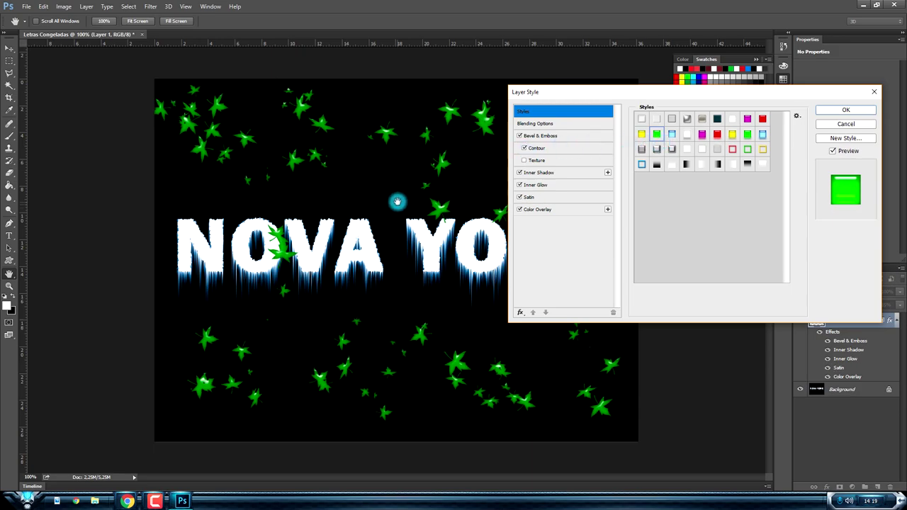
{"action": "left_click", "coordinate": [763, 121]}
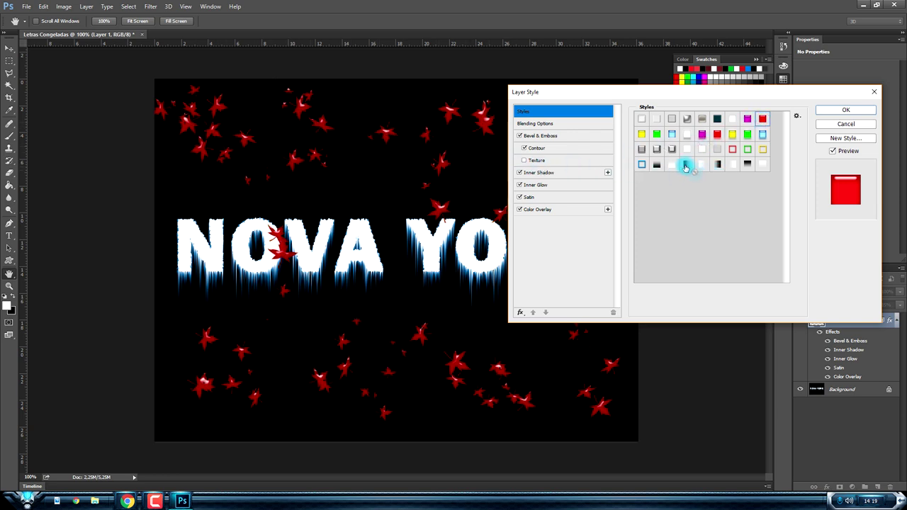
{"action": "left_click", "coordinate": [796, 116]}
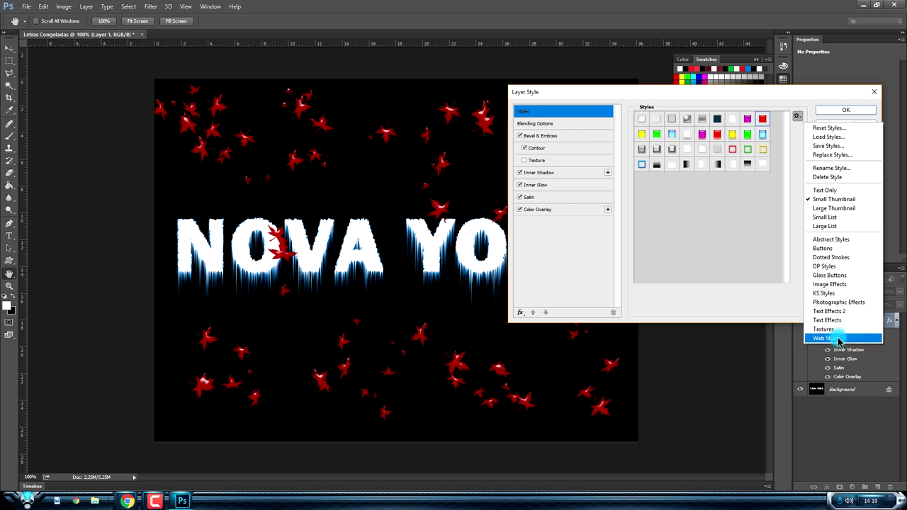
Load the Image Effects styles and try presets, ending on the grey bumpy texture
{"action": "left_click", "coordinate": [834, 286]}
{"action": "left_click", "coordinate": [416, 189]}
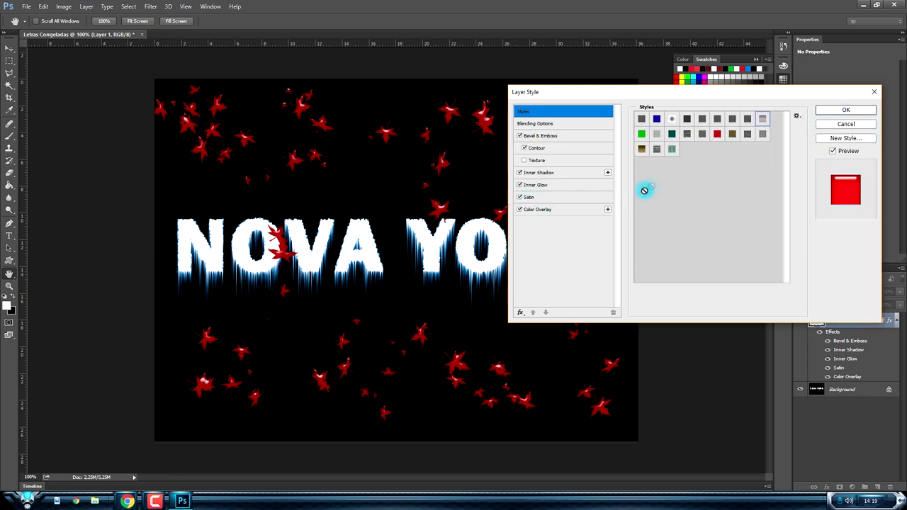
{"action": "left_click", "coordinate": [643, 137]}
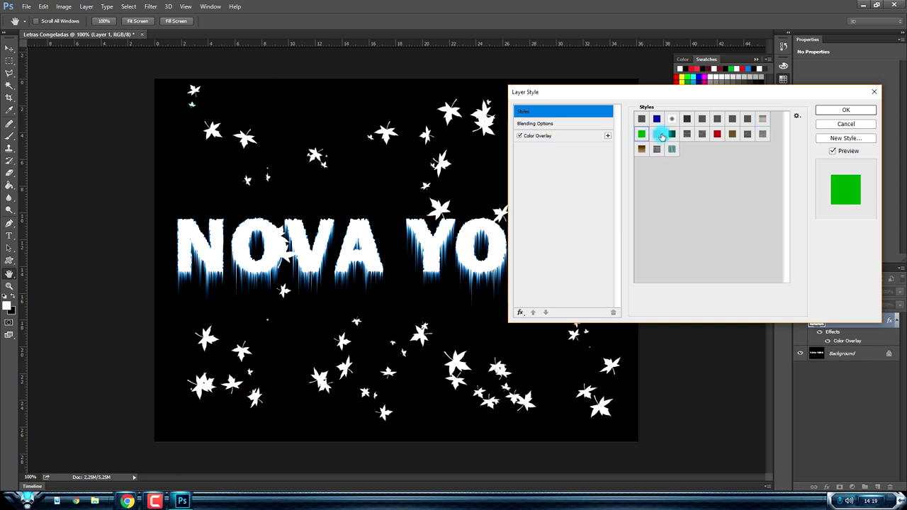
{"action": "left_click", "coordinate": [673, 135]}
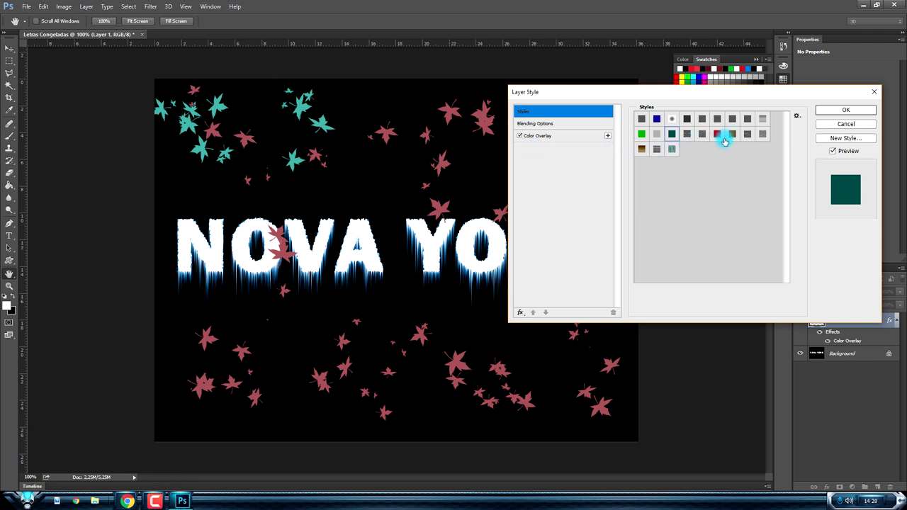
{"action": "left_click", "coordinate": [718, 135]}
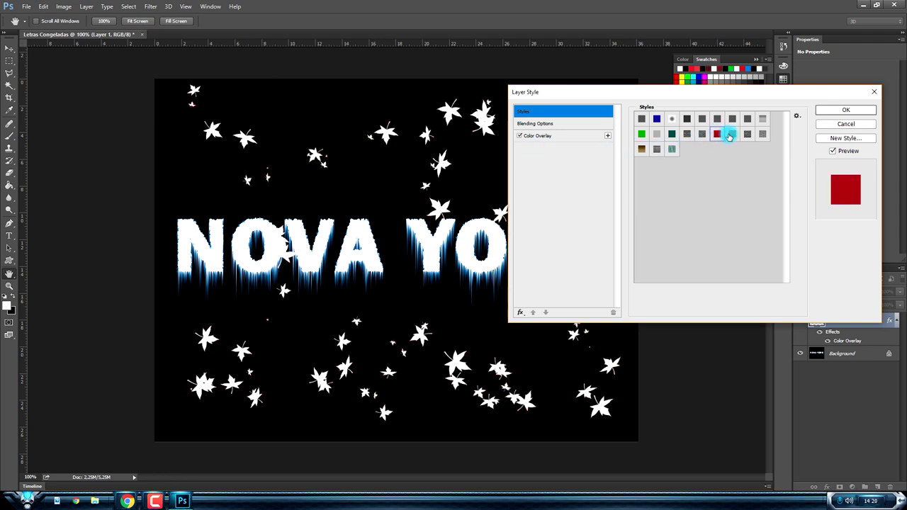
{"action": "left_click", "coordinate": [730, 136]}
{"action": "left_click", "coordinate": [750, 137]}
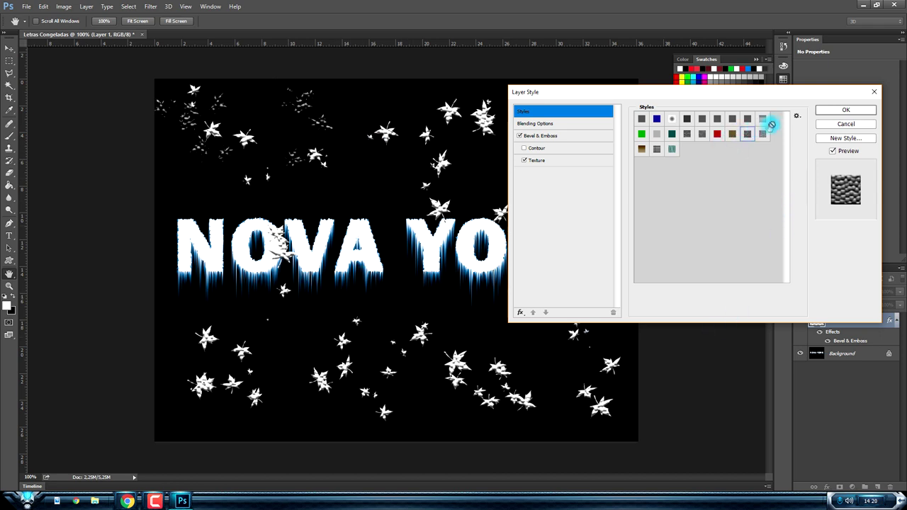
Load the Dotted Strokes style set, then replace it with Text Effects 2
{"action": "left_click", "coordinate": [796, 116]}
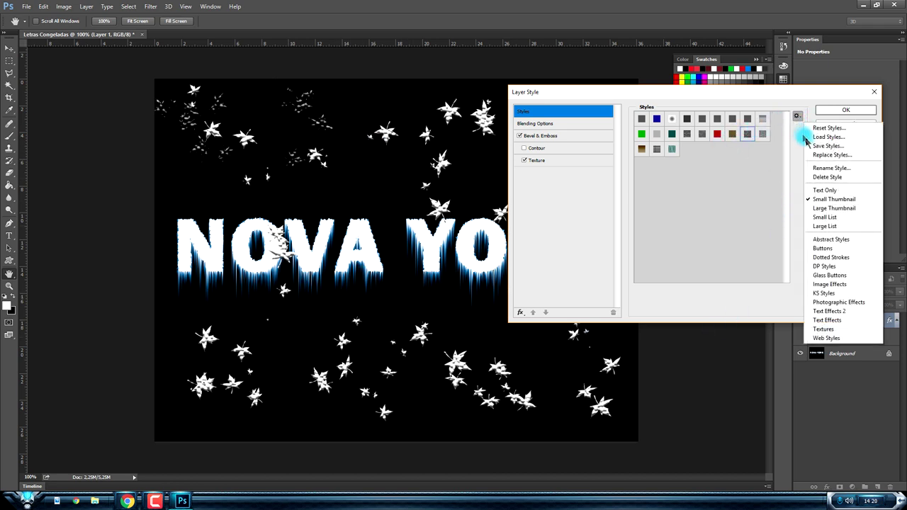
{"action": "left_click", "coordinate": [841, 262]}
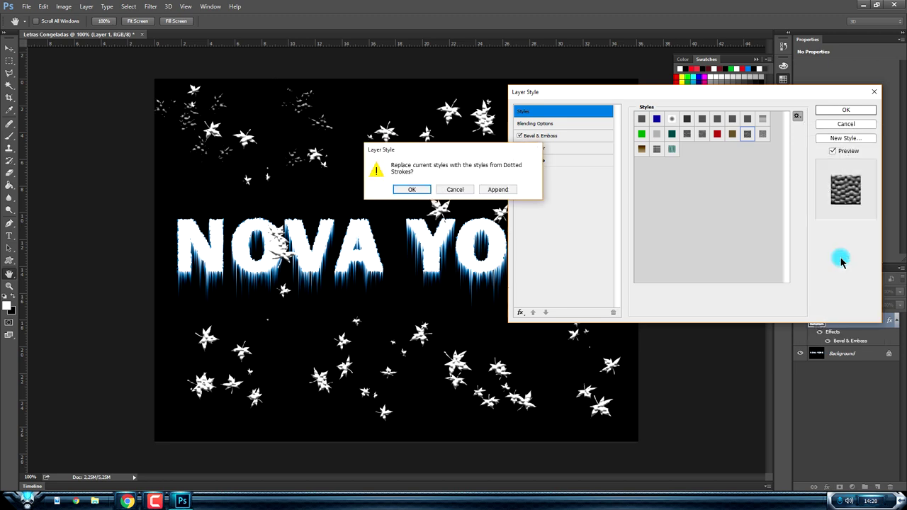
{"action": "left_click", "coordinate": [411, 188]}
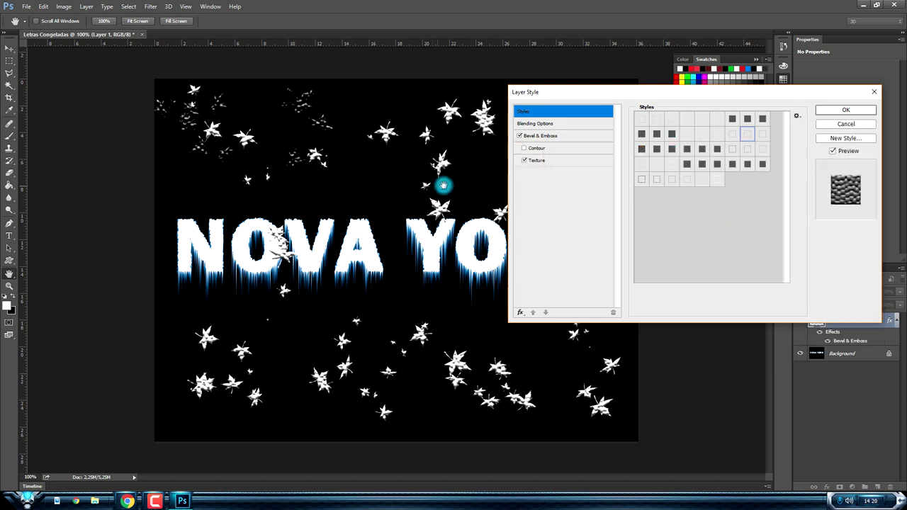
{"action": "left_click", "coordinate": [796, 116]}
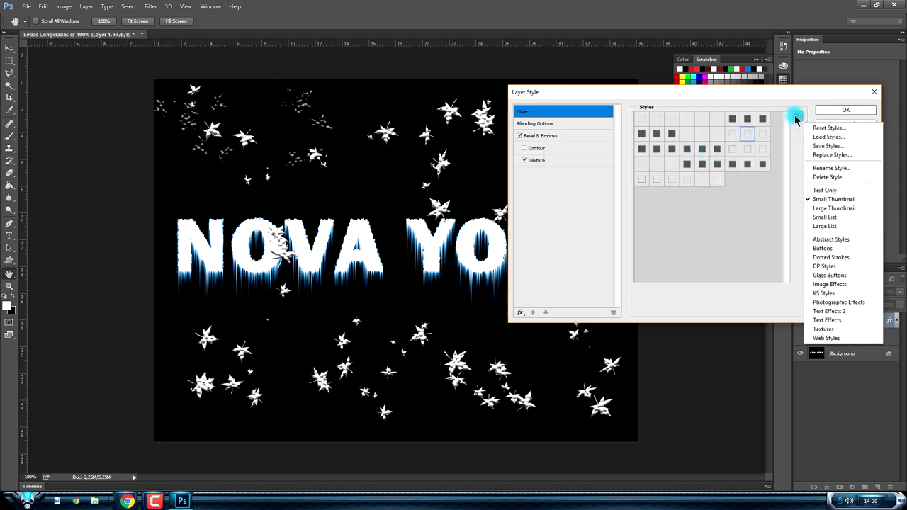
{"action": "left_click", "coordinate": [843, 311]}
{"action": "left_click", "coordinate": [412, 189]}
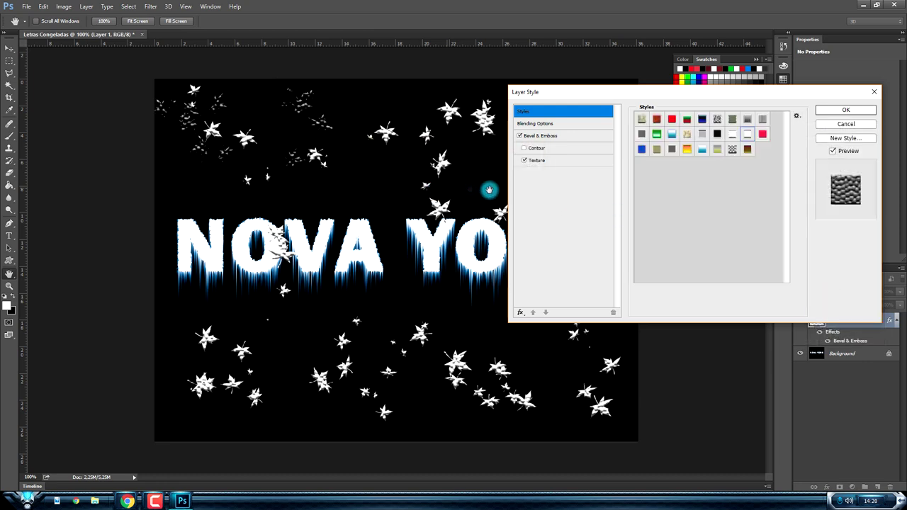
Preview several Text Effects 2 styles on the leaves, then apply the red-to-gold gradient preset
{"action": "left_click", "coordinate": [659, 135]}
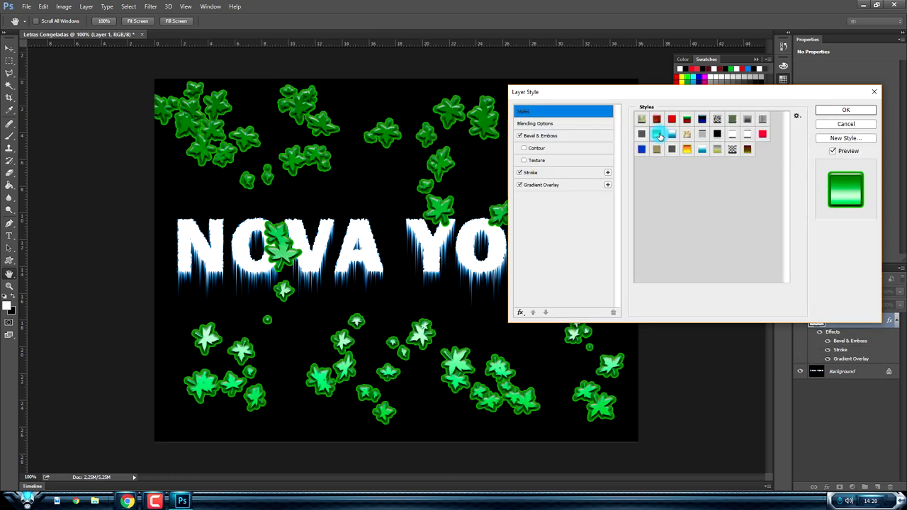
{"action": "left_click", "coordinate": [687, 122]}
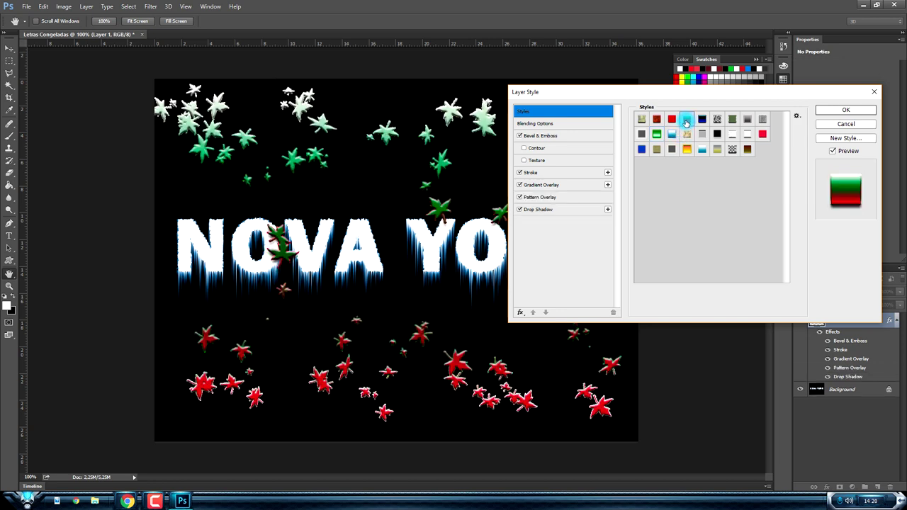
{"action": "left_click", "coordinate": [707, 152]}
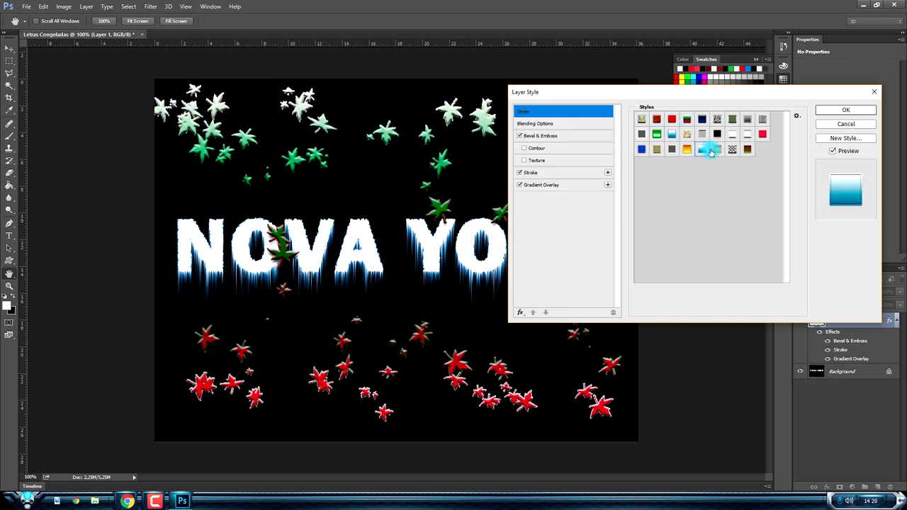
{"action": "left_click", "coordinate": [717, 149]}
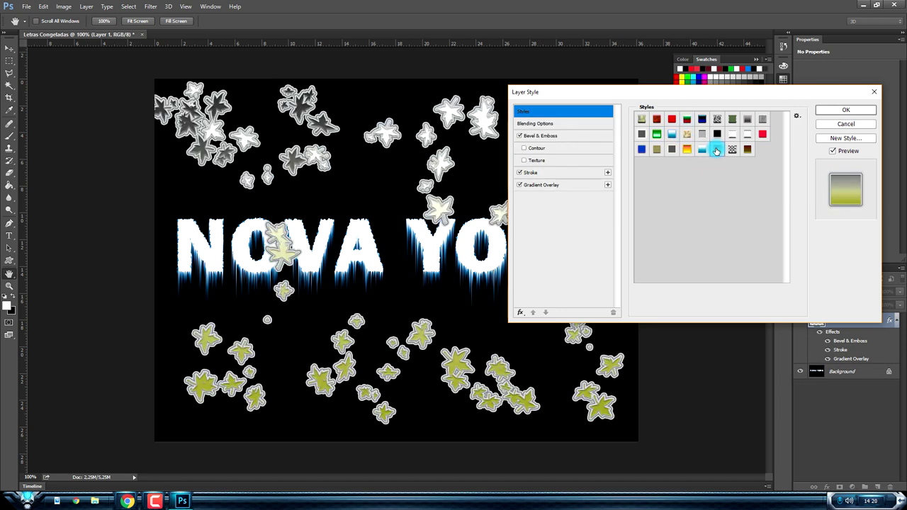
{"action": "left_click", "coordinate": [731, 150]}
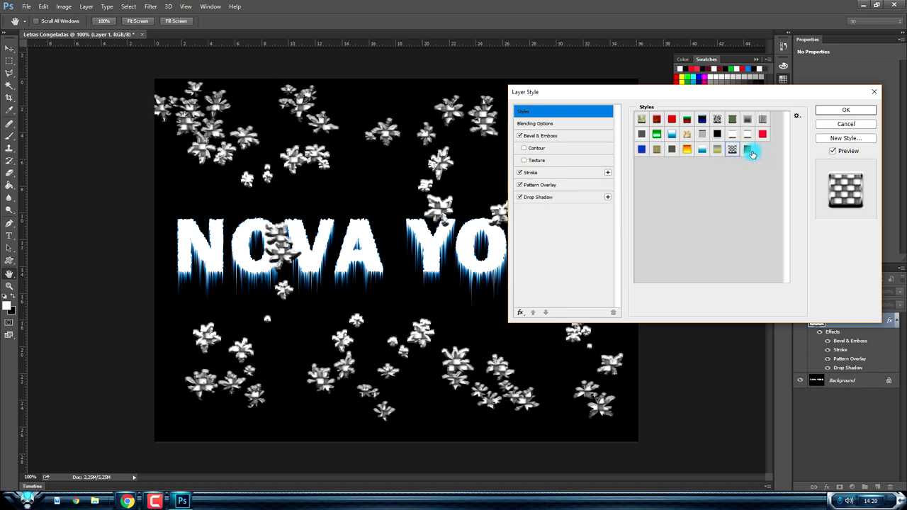
{"action": "left_click", "coordinate": [749, 150]}
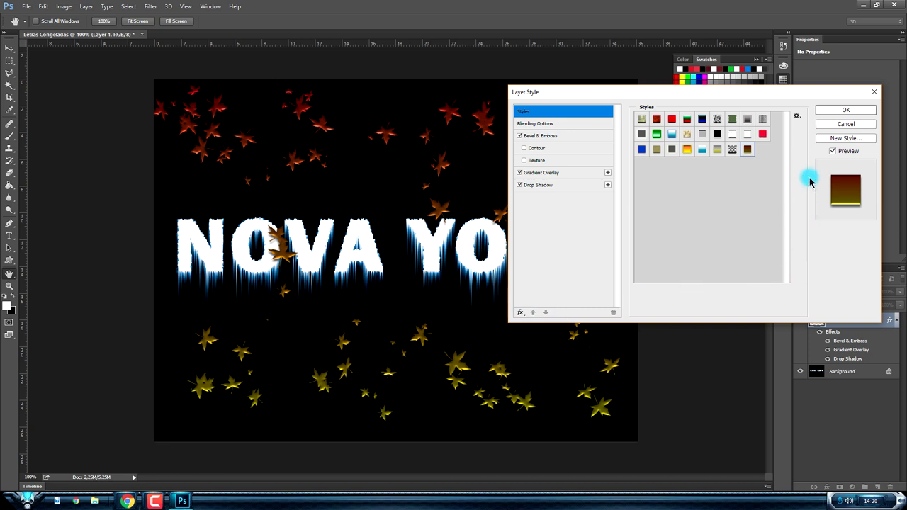
{"action": "left_click", "coordinate": [843, 111]}
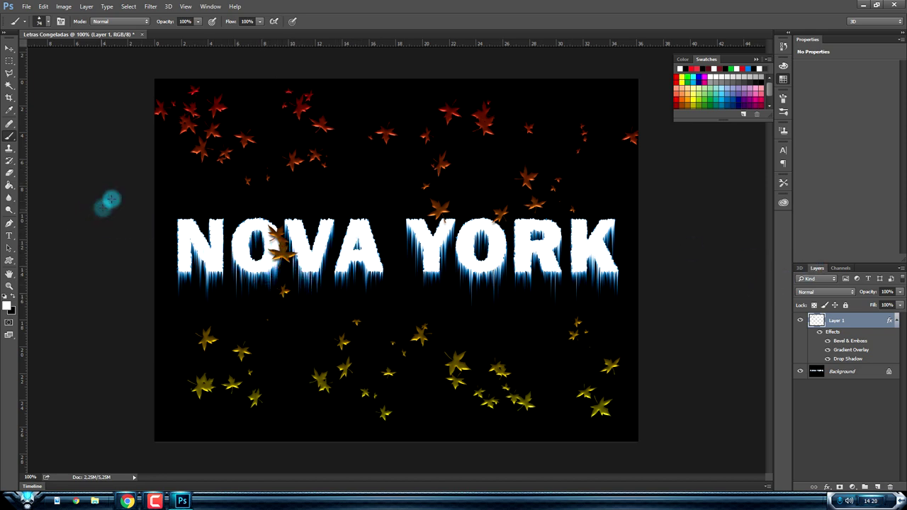
Erase the leaf over the O of NOVA and the fragment below with a 170 px eraser
{"action": "left_click", "coordinate": [10, 172]}
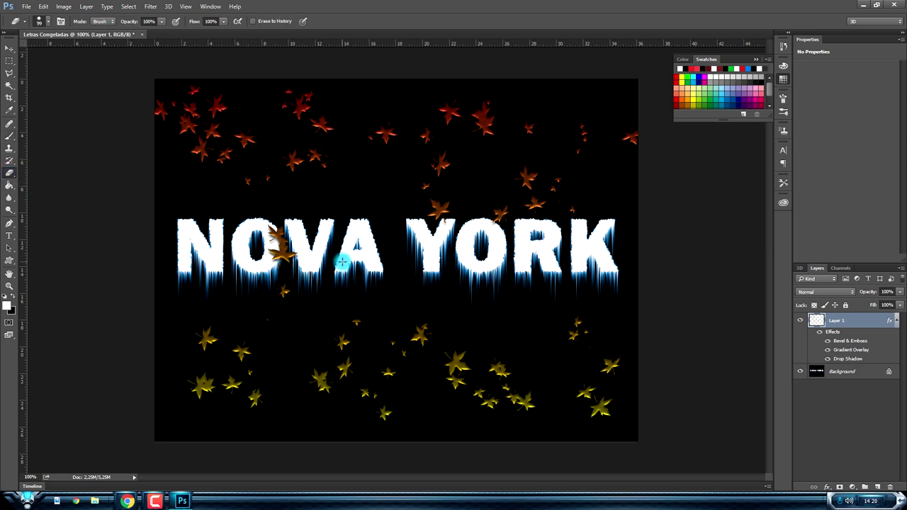
{"action": "right_click", "coordinate": [338, 245]}
{"action": "left_click_drag", "start_coordinate": [419, 272], "coordinate": [431, 269]}
{"action": "left_click", "coordinate": [305, 241]}
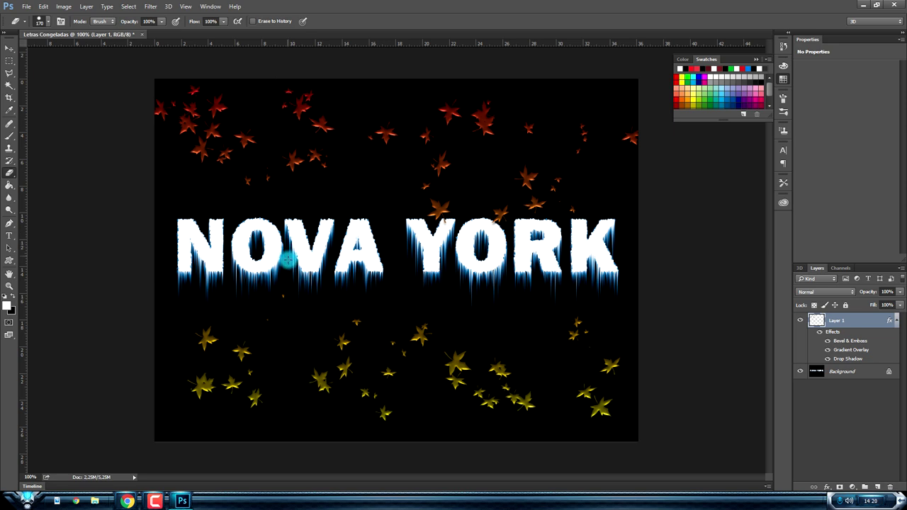
{"action": "left_click", "coordinate": [293, 268]}
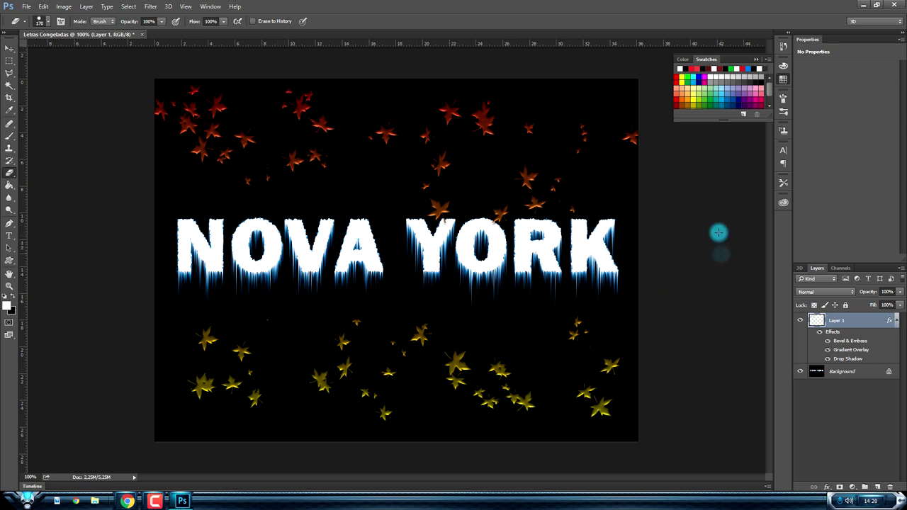